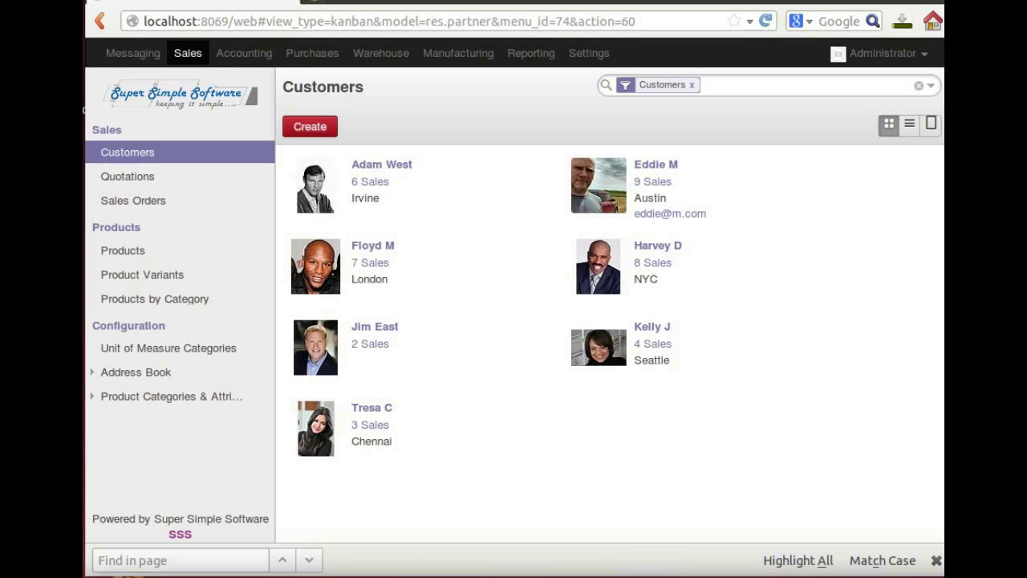
Browse the list of sellable products and open the Chain product's record
{"action": "left_click", "coordinate": [145, 257]}
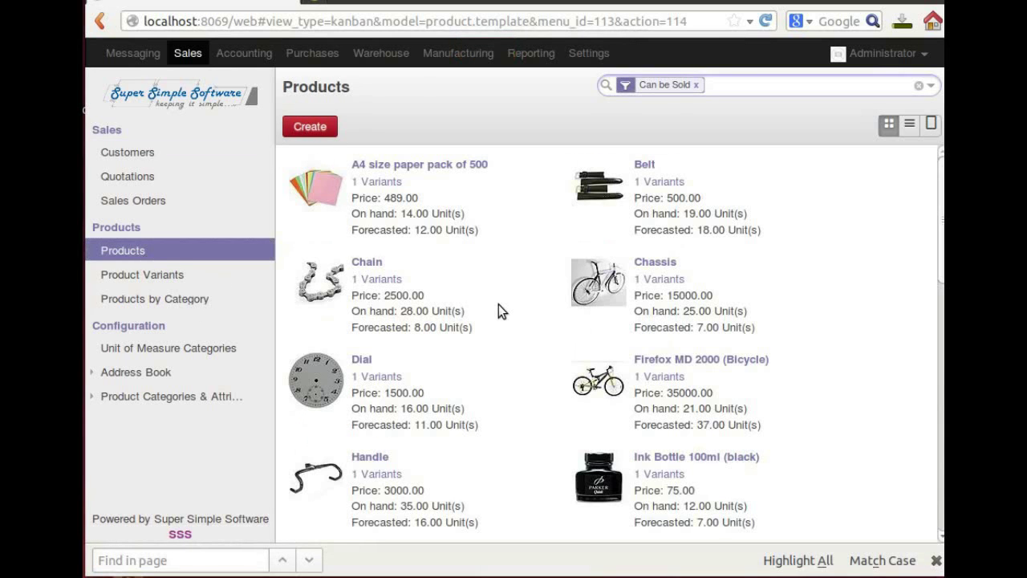
{"action": "scroll", "coordinate": [498, 305], "scroll_direction": "down", "scroll_amount": 10}
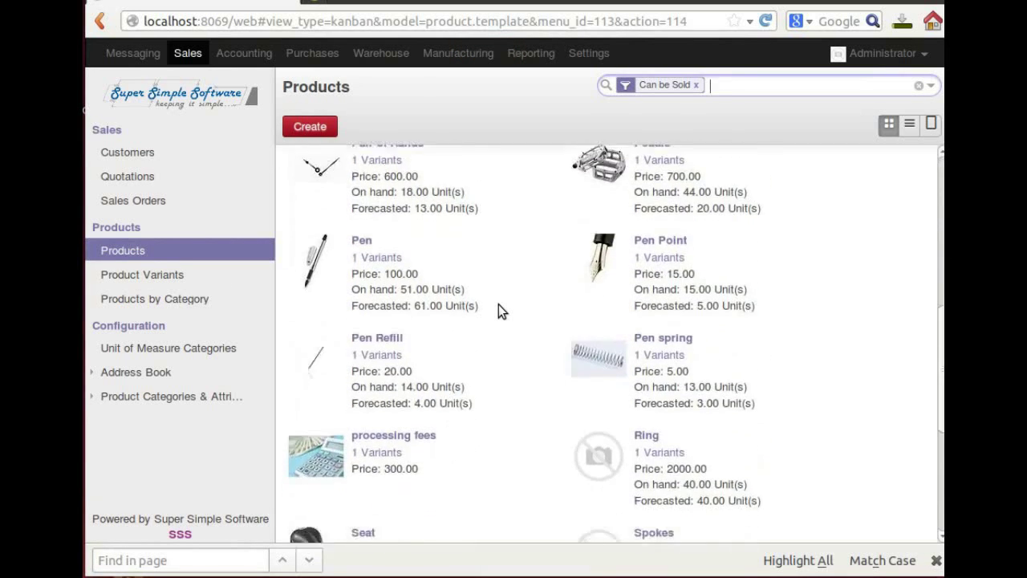
{"action": "scroll", "coordinate": [499, 311], "scroll_direction": "down", "scroll_amount": 1}
{"action": "scroll", "coordinate": [498, 311], "scroll_direction": "up", "scroll_amount": 7}
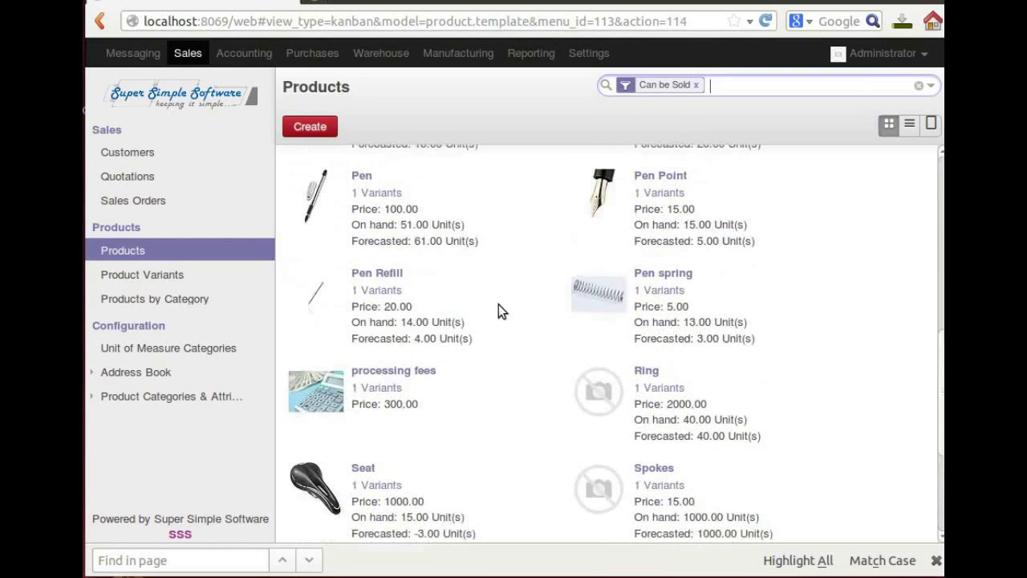
{"action": "scroll", "coordinate": [498, 311], "scroll_direction": "up", "scroll_amount": 5}
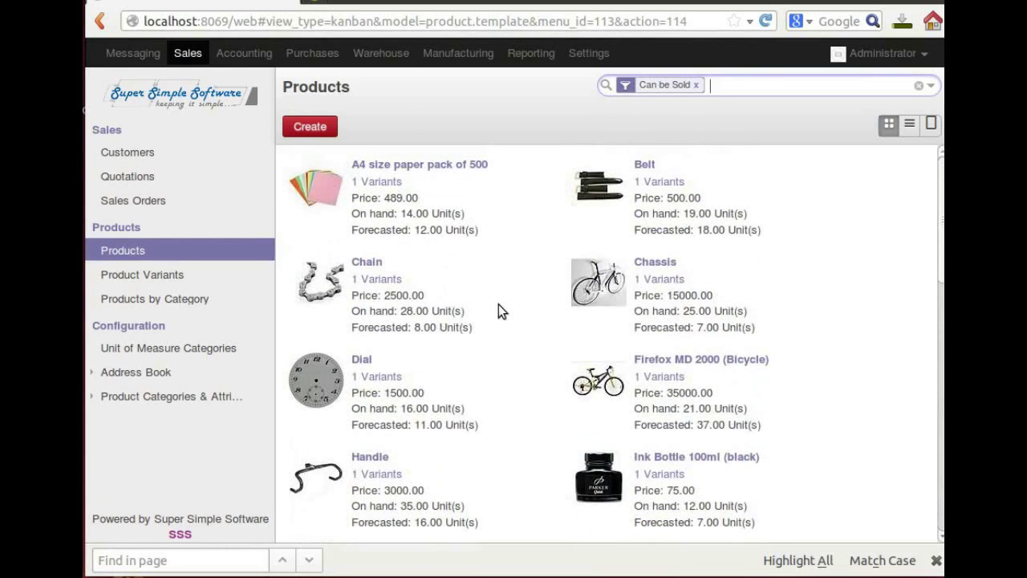
{"action": "left_click", "coordinate": [366, 264]}
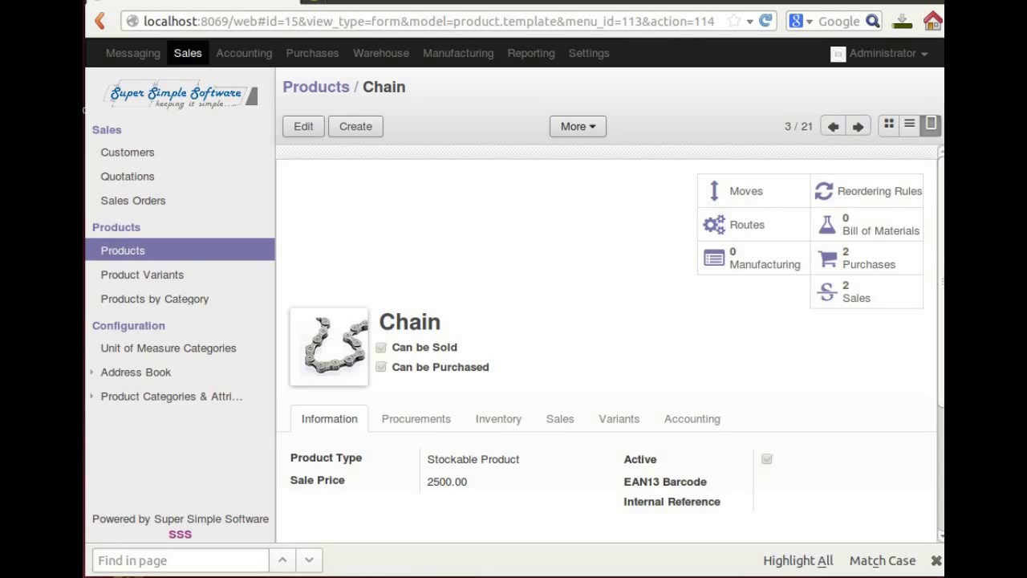
Examine the Chain product's sale price and its cost price in the procurement details
{"action": "left_click_drag", "start_coordinate": [425, 486], "coordinate": [470, 489]}
{"action": "left_click", "coordinate": [418, 419]}
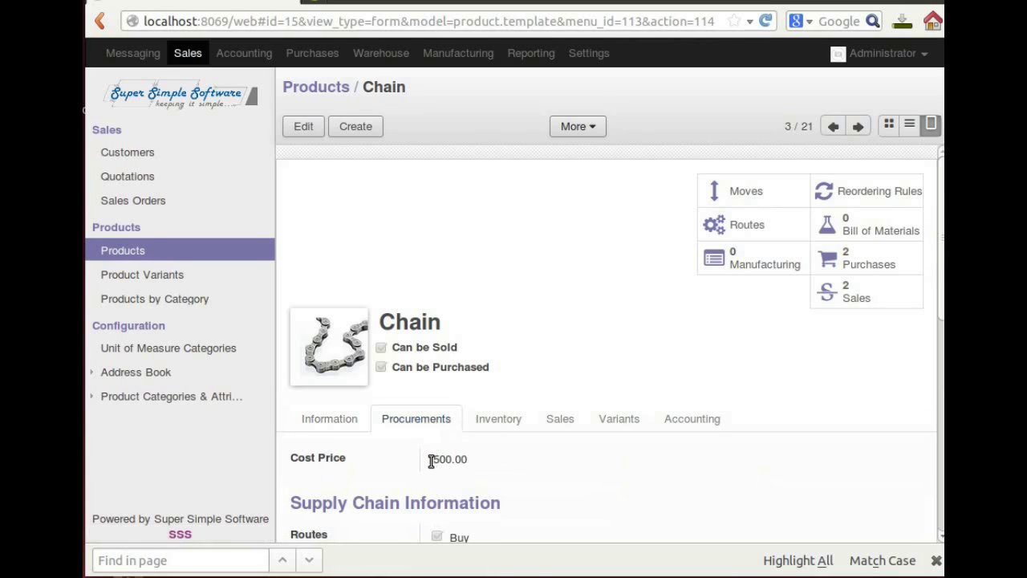
{"action": "left_click_drag", "start_coordinate": [429, 459], "coordinate": [466, 462]}
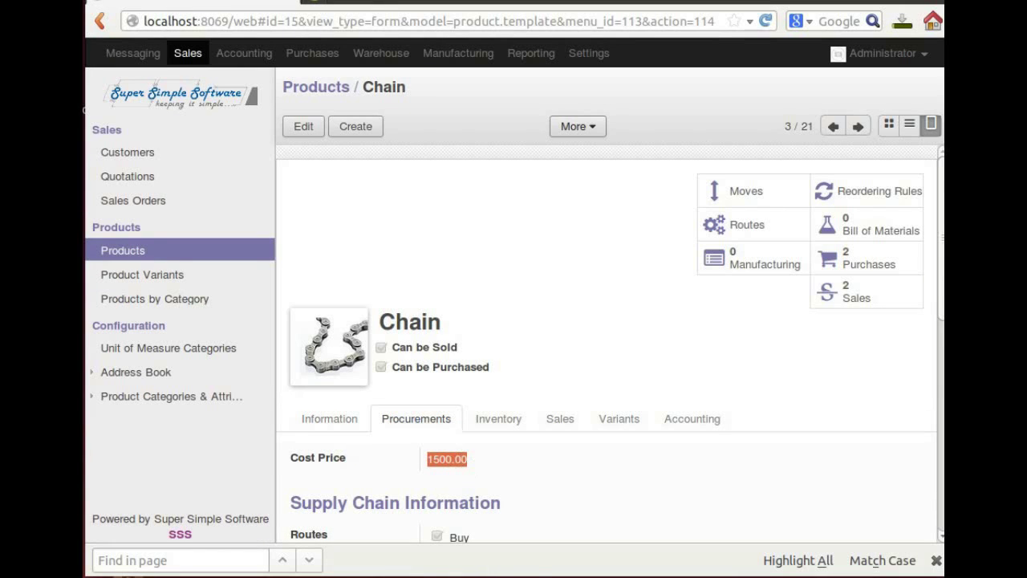
{"action": "left_click", "coordinate": [325, 427]}
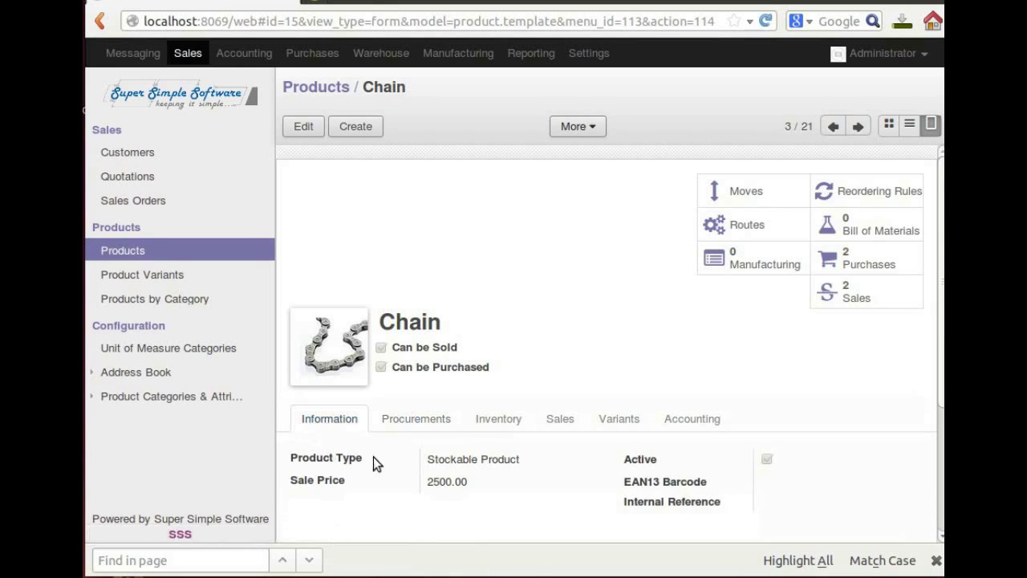
Look through the product types offered for Chain in edit mode, then save the record with Stockable Product
{"action": "left_click", "coordinate": [315, 130]}
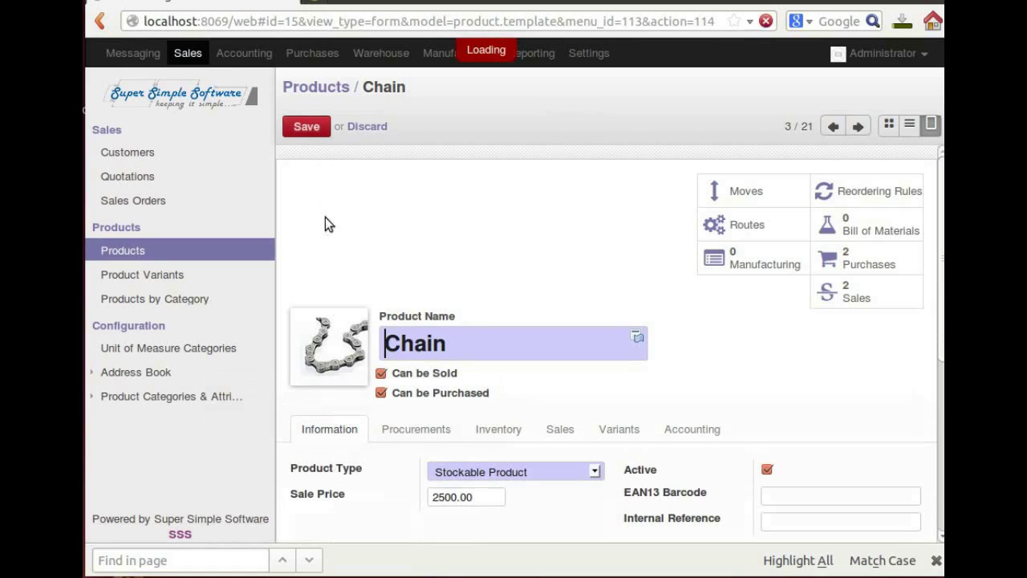
{"action": "left_click", "coordinate": [593, 472]}
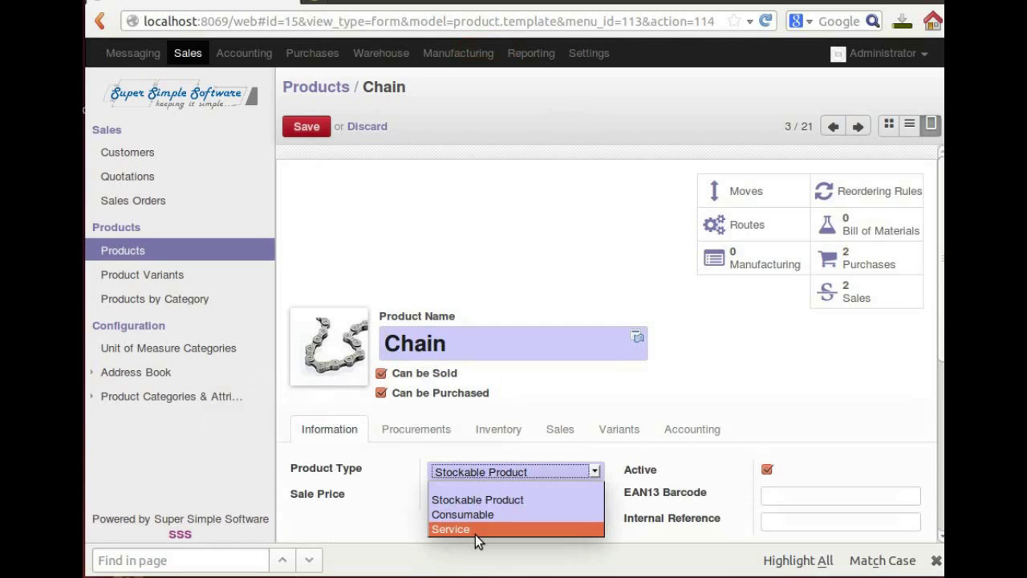
{"action": "left_click", "coordinate": [460, 199]}
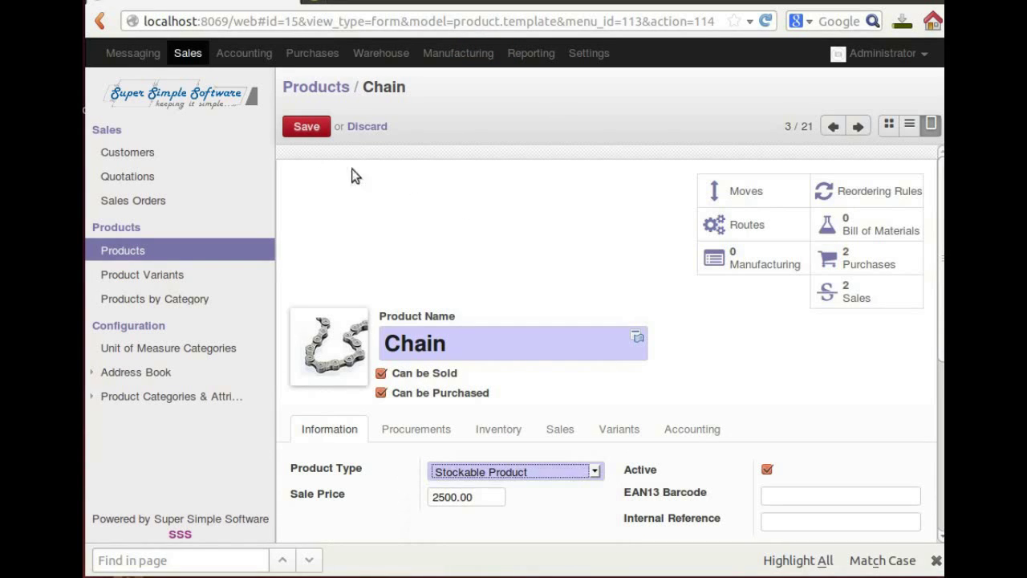
{"action": "left_click", "coordinate": [314, 130]}
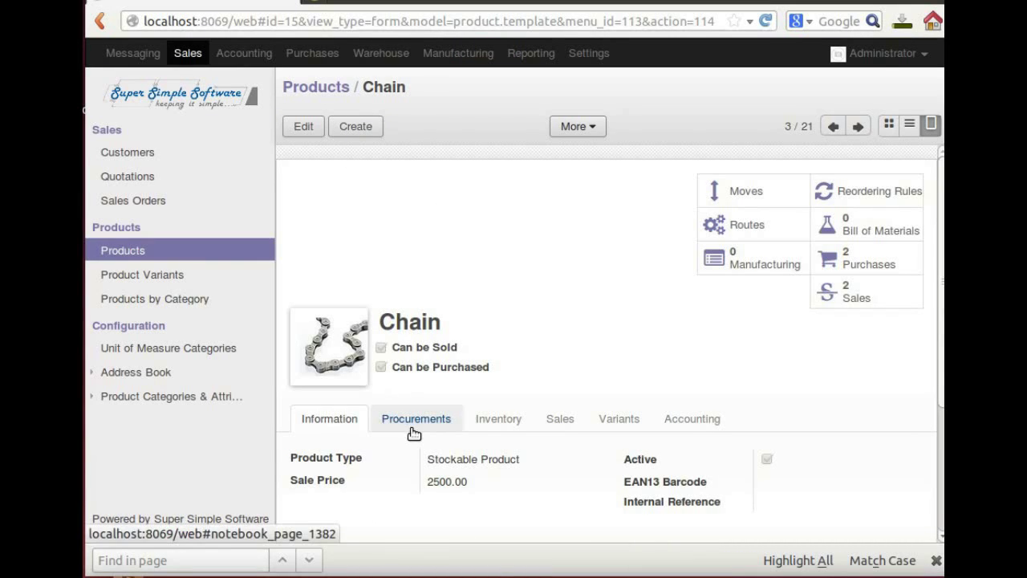
Open the Chain product's procurement details for editing with the Buy route selected
{"action": "left_click_drag", "start_coordinate": [447, 458], "coordinate": [507, 458]}
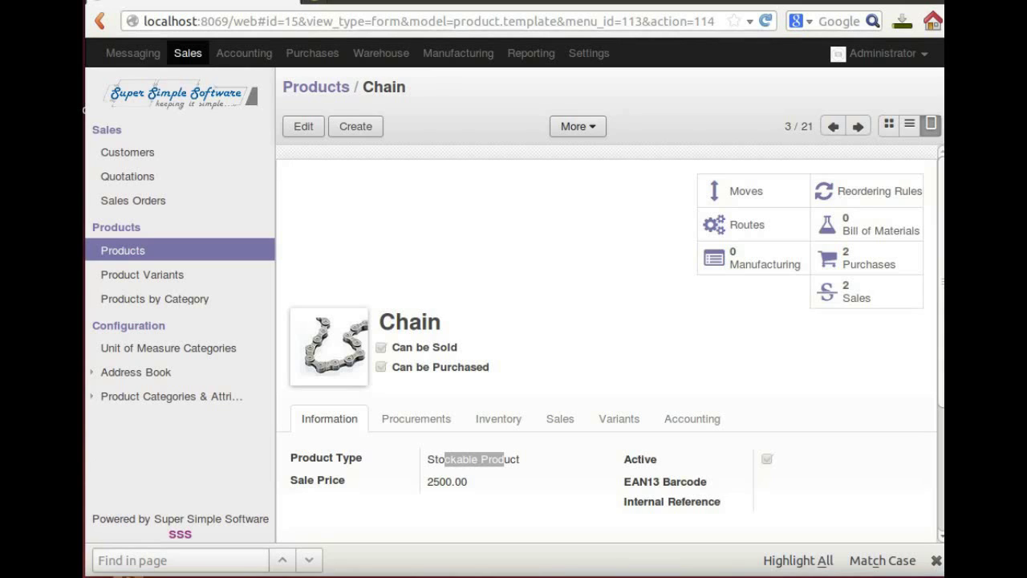
{"action": "left_click", "coordinate": [439, 423]}
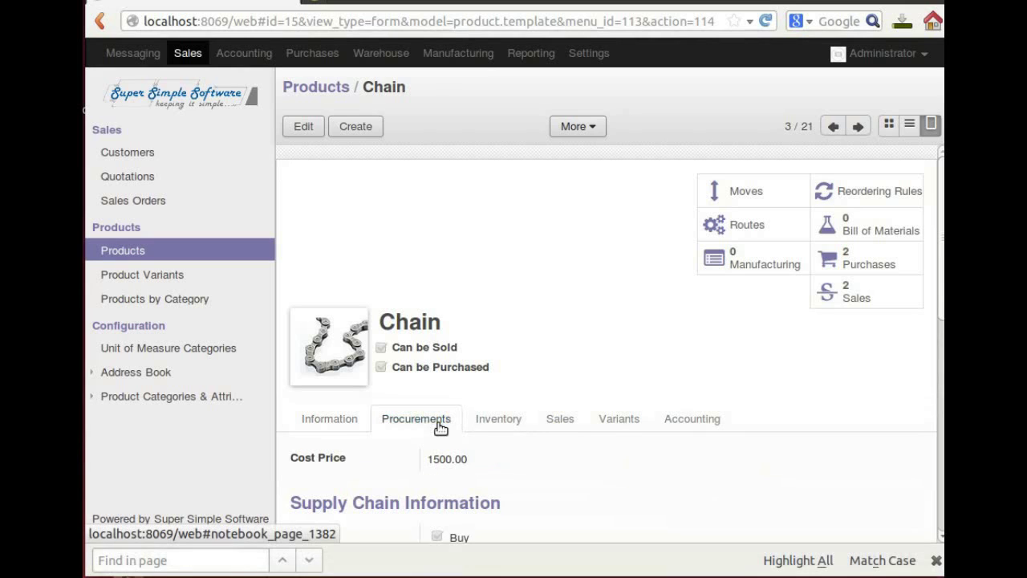
{"action": "scroll", "coordinate": [505, 438], "scroll_direction": "down", "scroll_amount": 3}
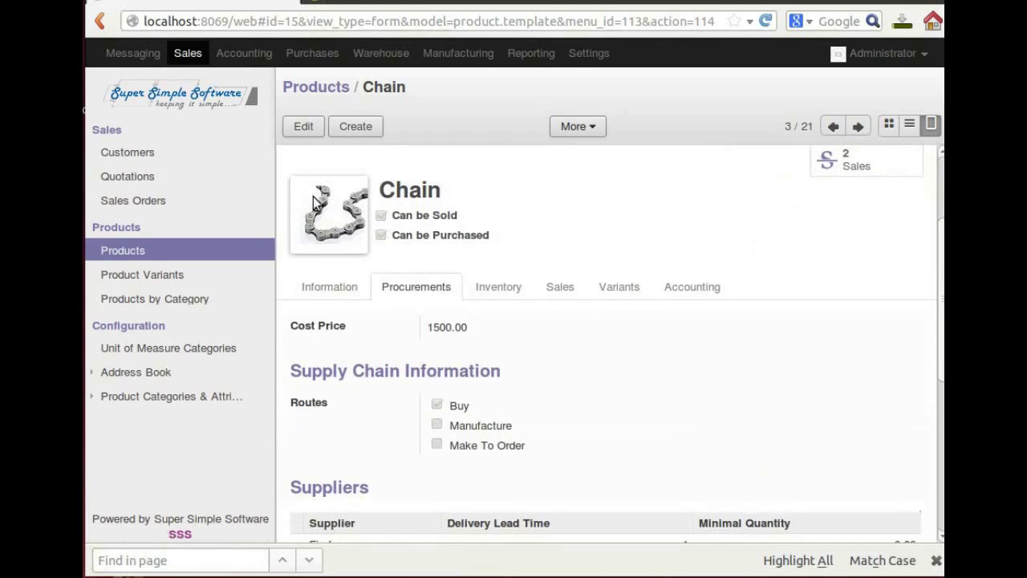
{"action": "left_click", "coordinate": [302, 126]}
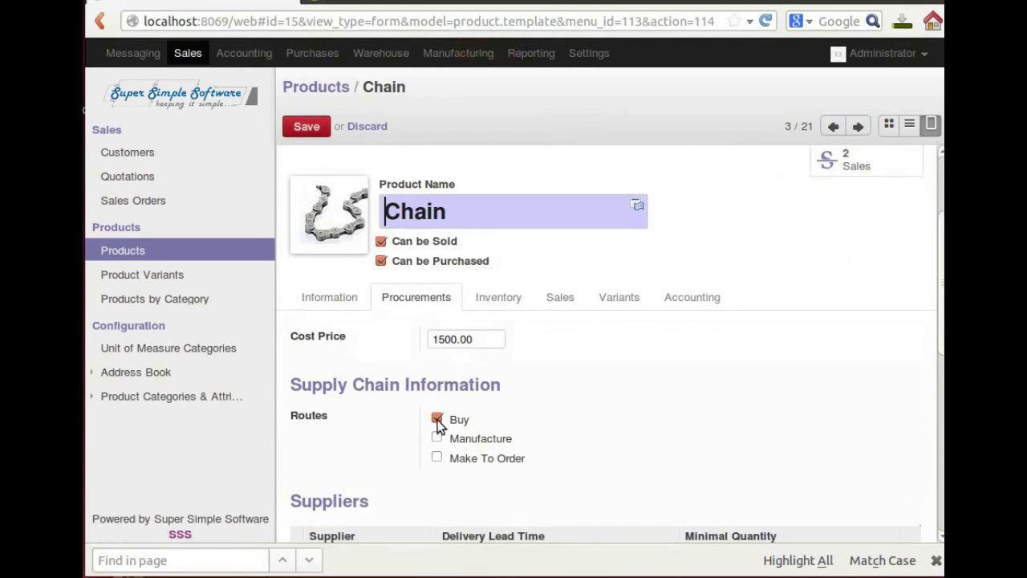
{"action": "left_click", "coordinate": [437, 418]}
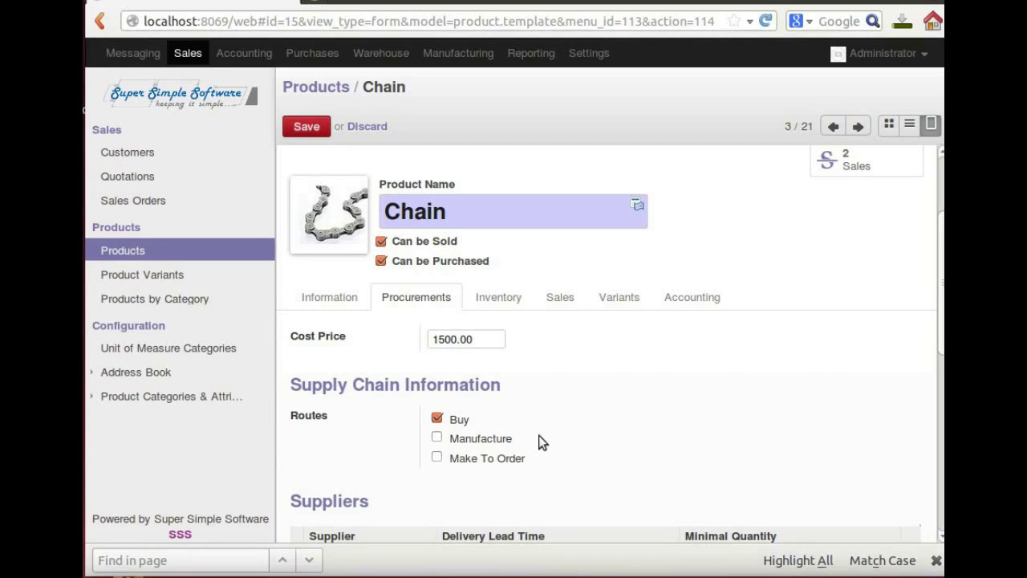
Add cello as a supplier of the Chain product and delete that supplier line again
{"action": "scroll", "coordinate": [537, 447], "scroll_direction": "down", "scroll_amount": 4}
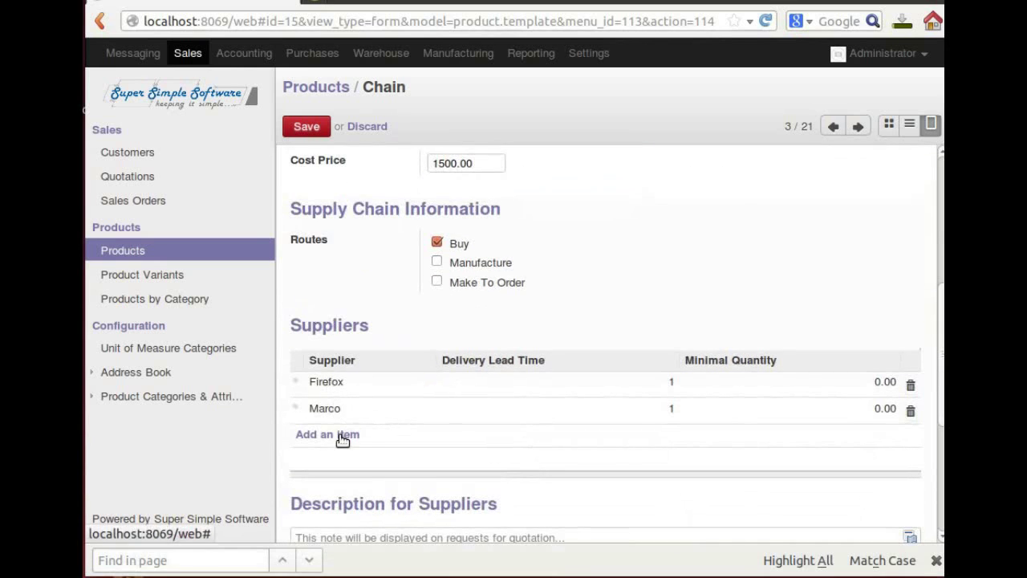
{"action": "left_click", "coordinate": [340, 434]}
{"action": "left_click", "coordinate": [506, 120]}
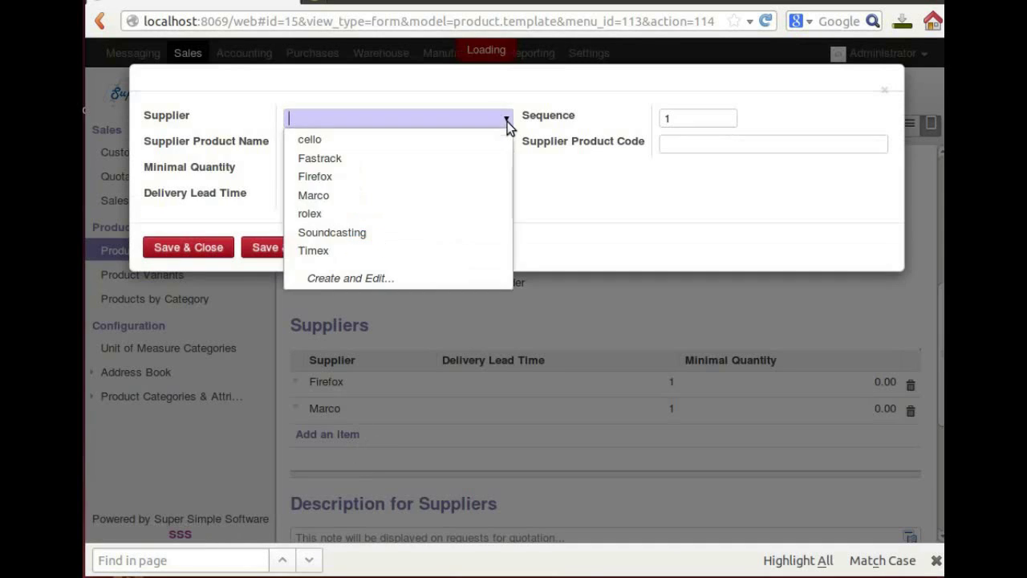
{"action": "left_click", "coordinate": [426, 142]}
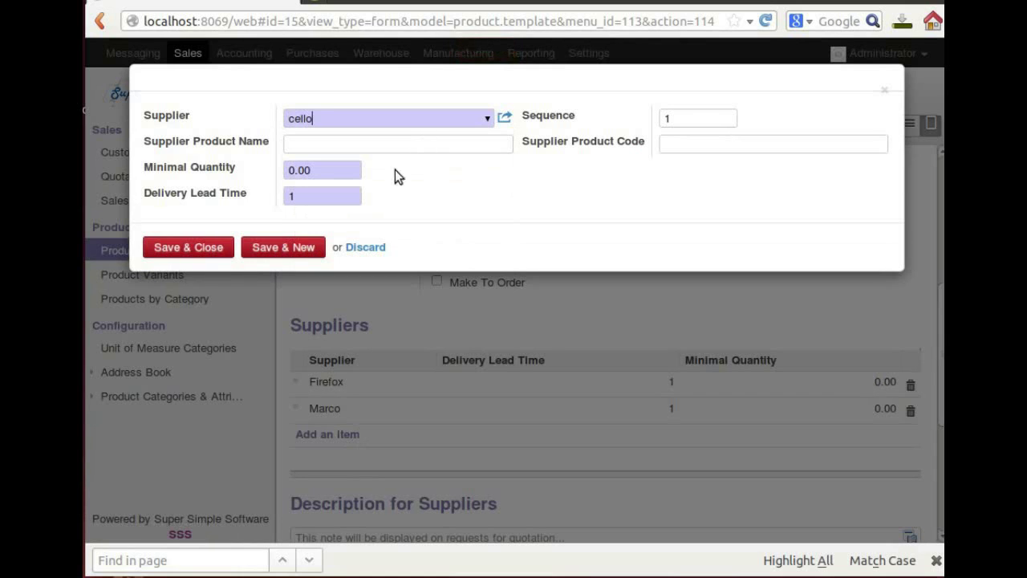
{"action": "left_click", "coordinate": [215, 252]}
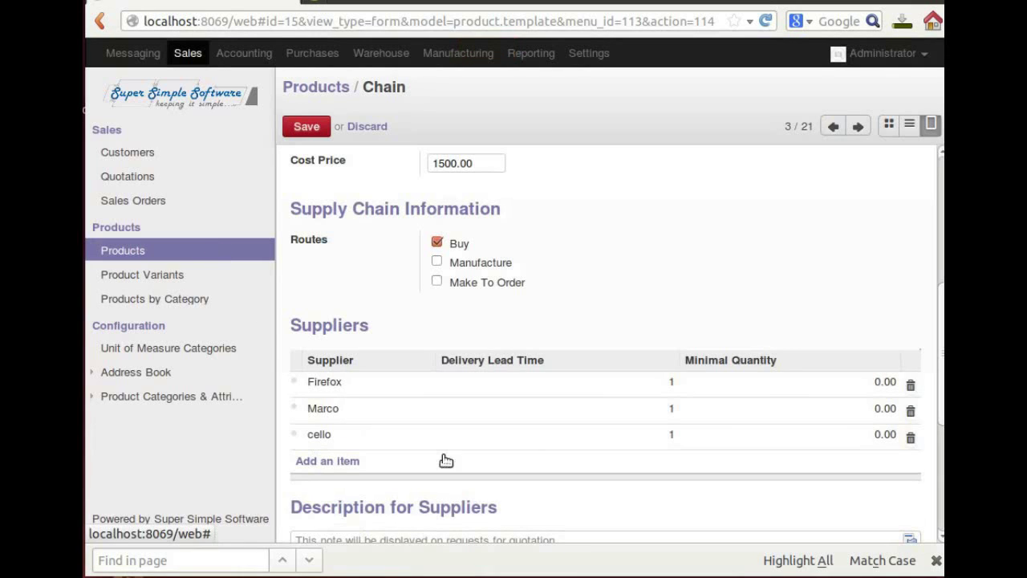
{"action": "left_click", "coordinate": [910, 436]}
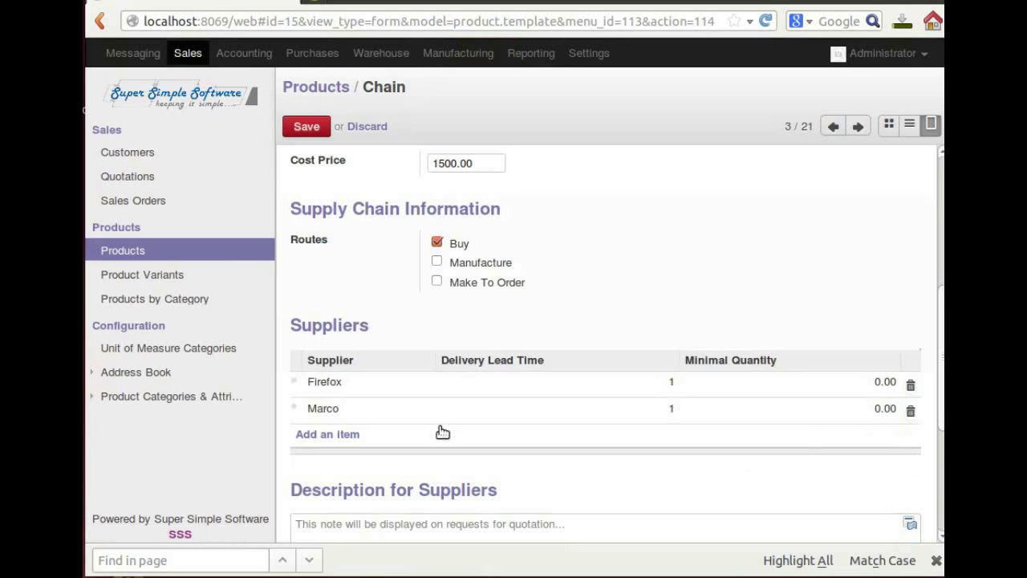
Inspect the details of the Firefox supplier entry and discard the dialog
{"action": "left_click", "coordinate": [366, 385]}
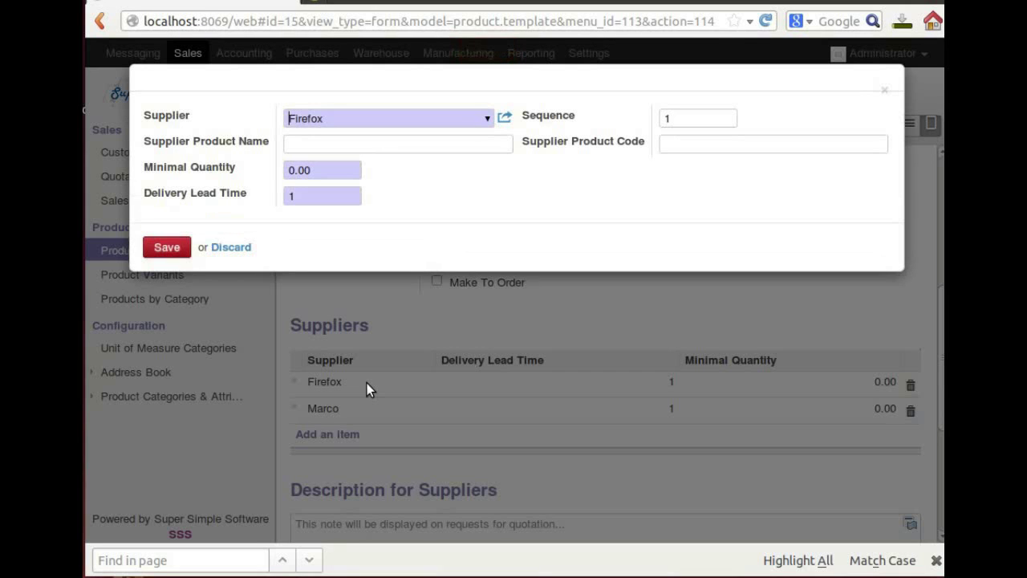
{"action": "left_click", "coordinate": [232, 249]}
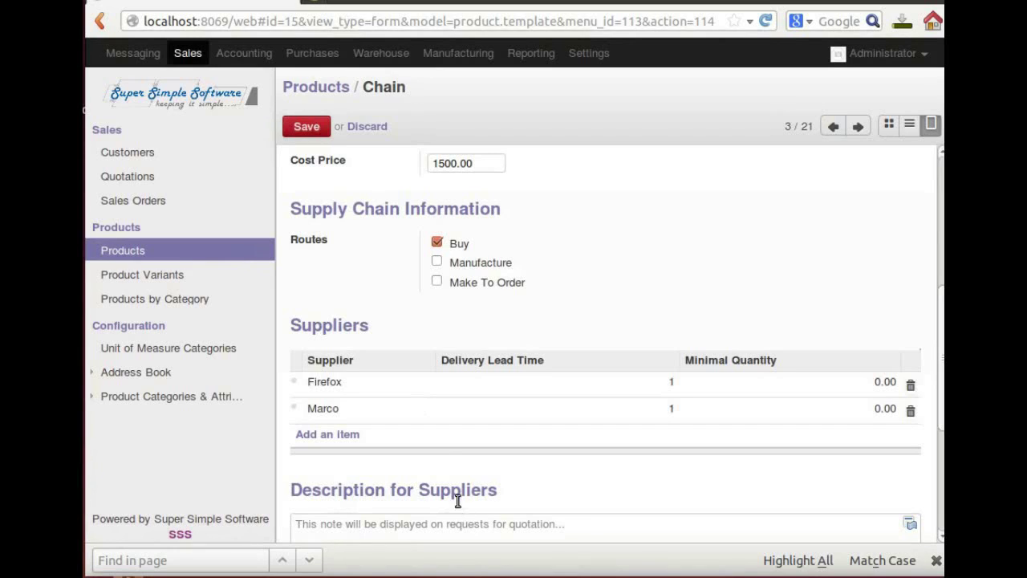
{"action": "scroll", "coordinate": [402, 306], "scroll_direction": "up", "scroll_amount": 4}
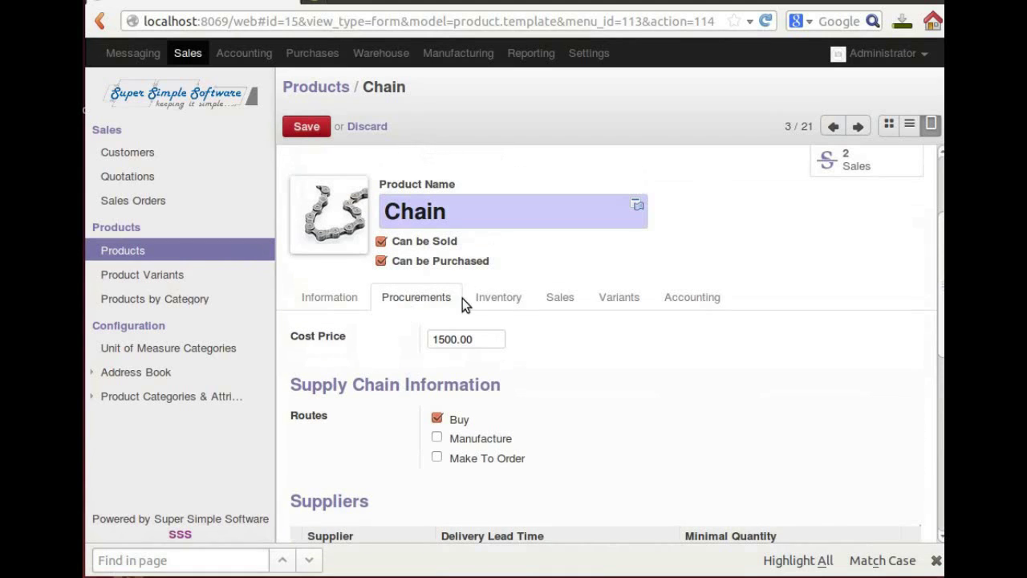
Update the Chain product's quantity on hand to 30 in its inventory details
{"action": "left_click", "coordinate": [483, 299]}
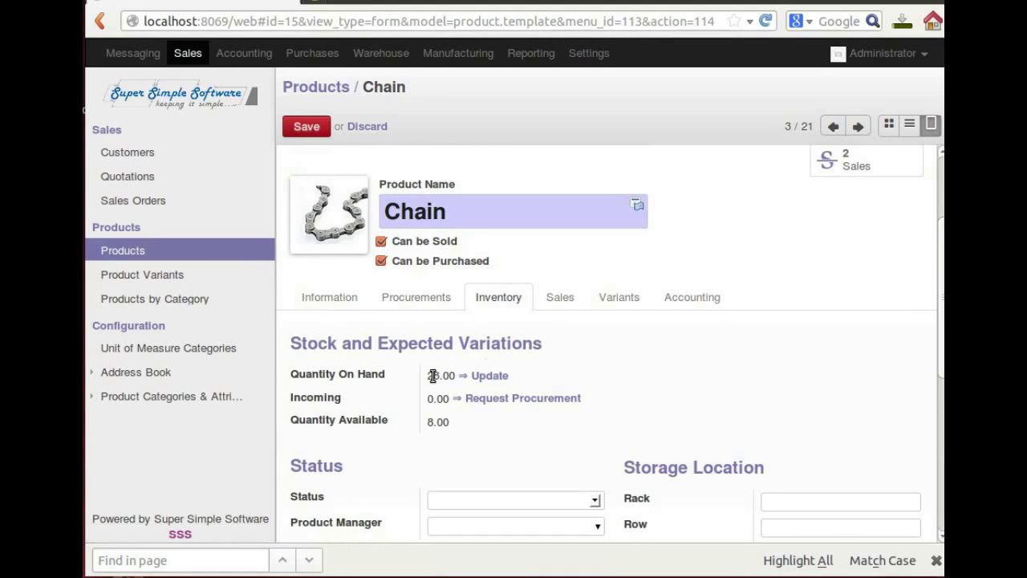
{"action": "left_click_drag", "start_coordinate": [428, 376], "coordinate": [444, 377]}
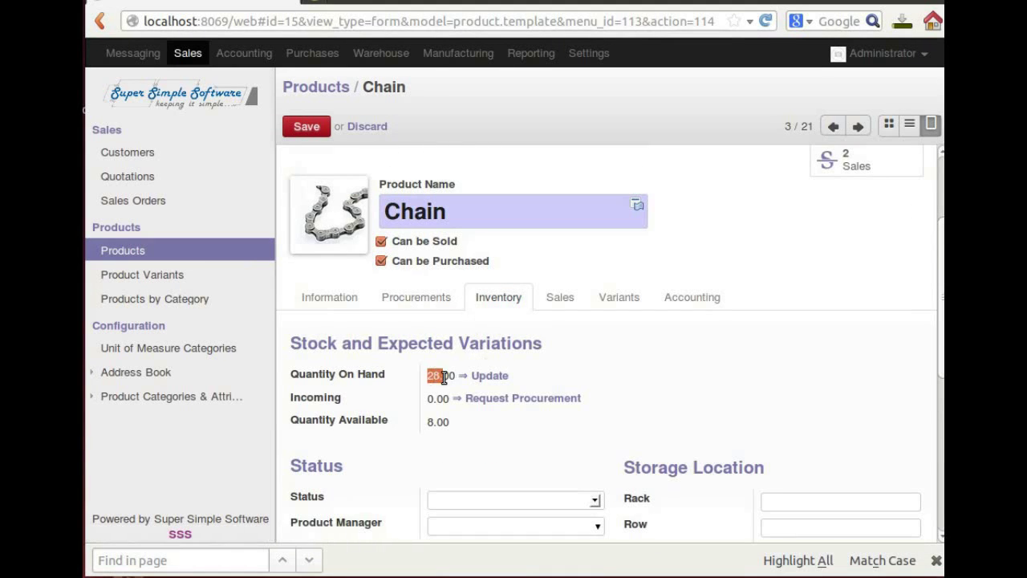
{"action": "left_click", "coordinate": [488, 376]}
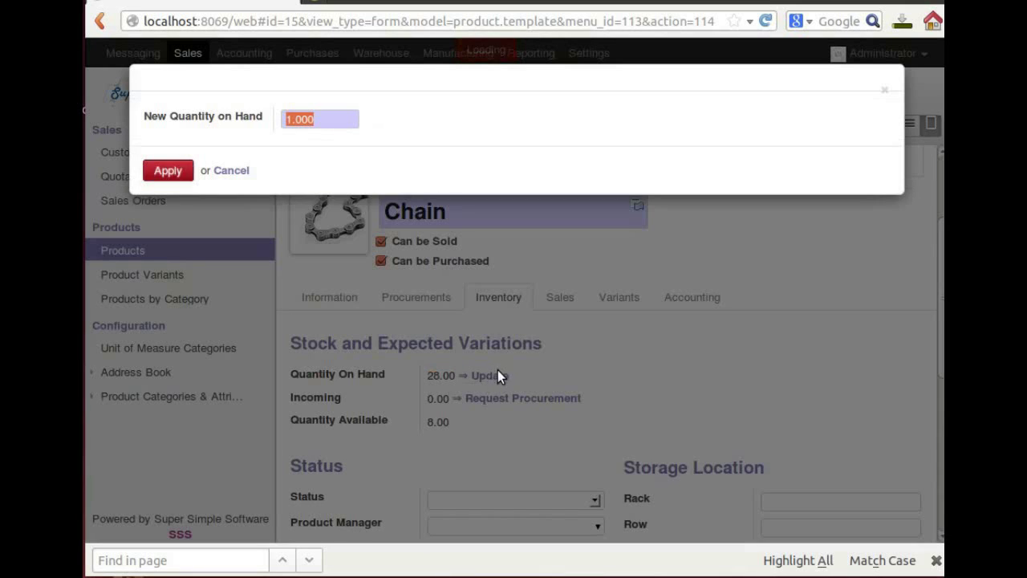
{"action": "left_click", "coordinate": [278, 124]}
{"action": "left_click_drag", "start_coordinate": [316, 120], "coordinate": [278, 120]}
{"action": "type", "text": "30"}
{"action": "left_click", "coordinate": [169, 171]}
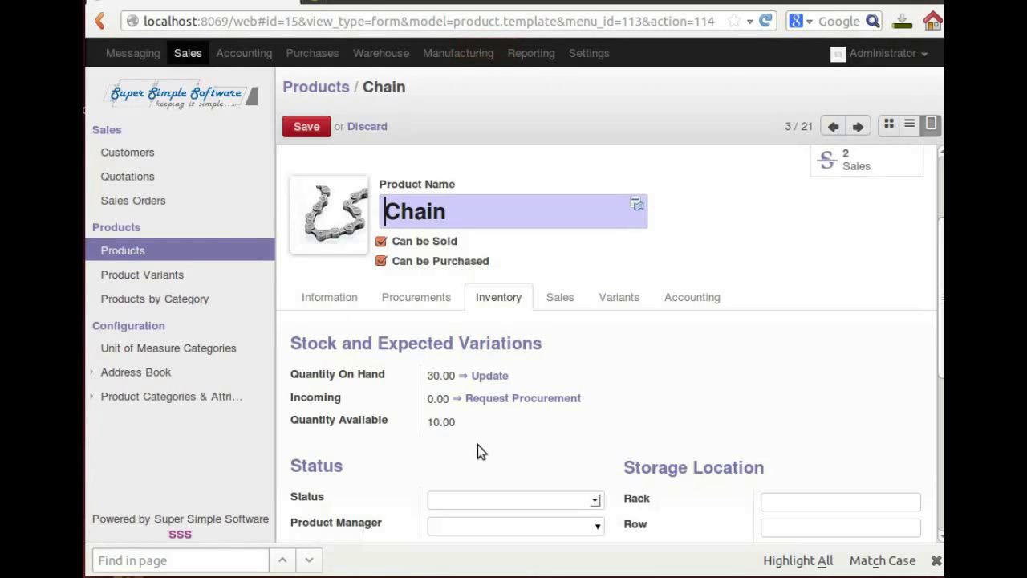
Request procurement of 5 new units of the Chain product
{"action": "left_click", "coordinate": [507, 400]}
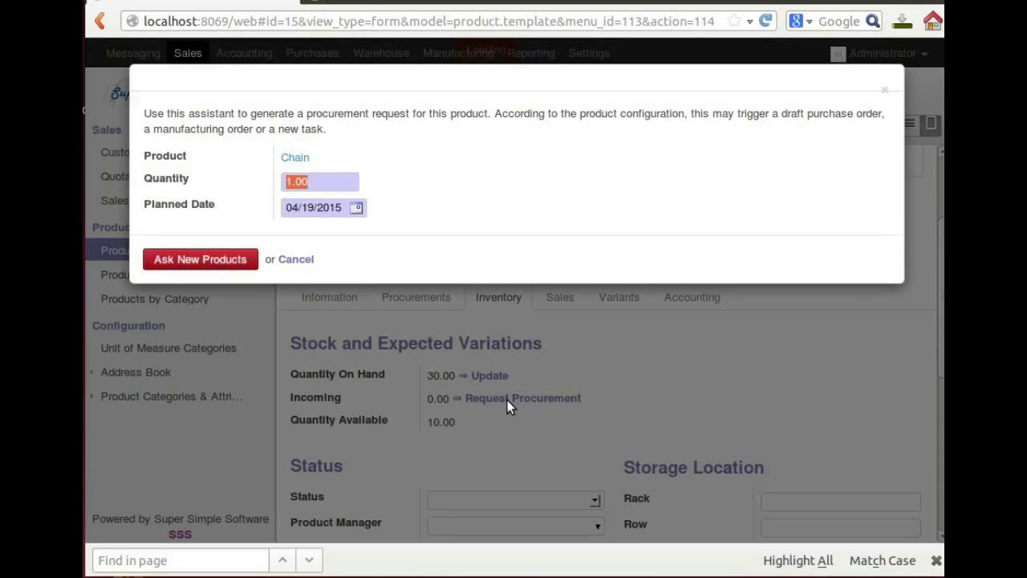
{"action": "left_click", "coordinate": [284, 183]}
{"action": "left_click_drag", "start_coordinate": [314, 182], "coordinate": [278, 183]}
{"action": "type", "text": "5"}
{"action": "left_click", "coordinate": [236, 261]}
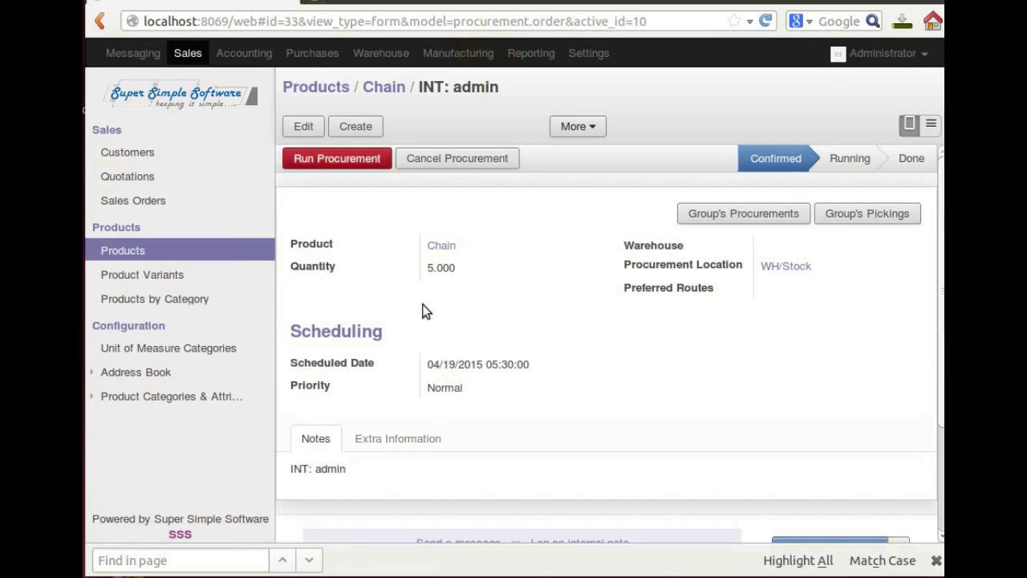
Run and check the Chain procurement, and review its status change in the communication history
{"action": "left_click", "coordinate": [338, 159]}
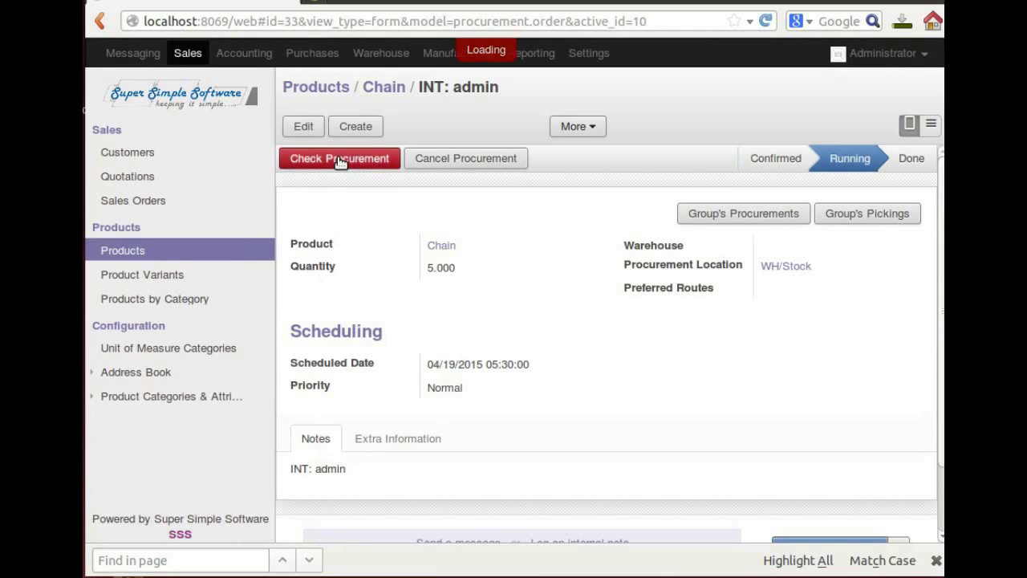
{"action": "left_click", "coordinate": [339, 159]}
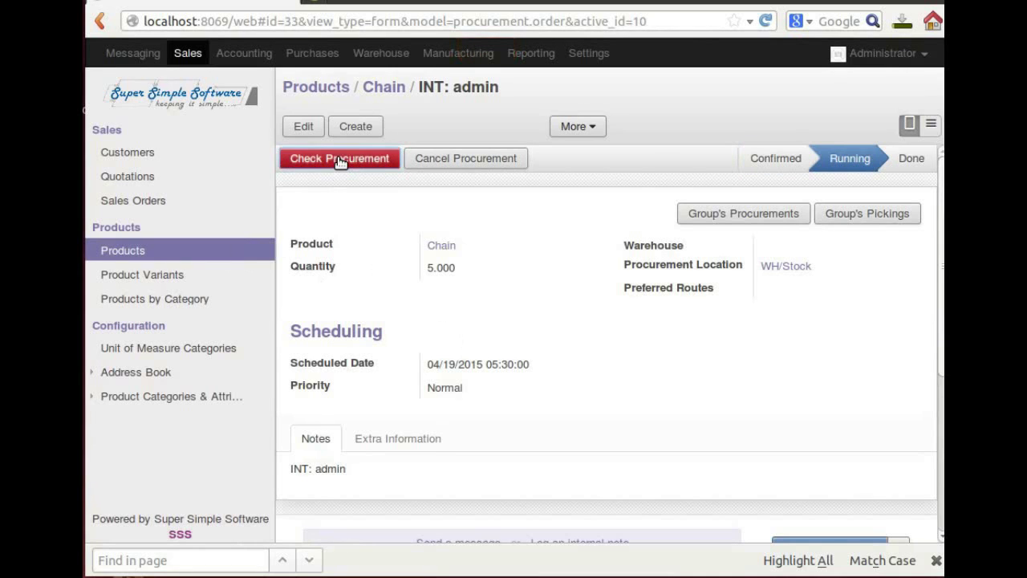
{"action": "scroll", "coordinate": [402, 292], "scroll_direction": "down", "scroll_amount": 4}
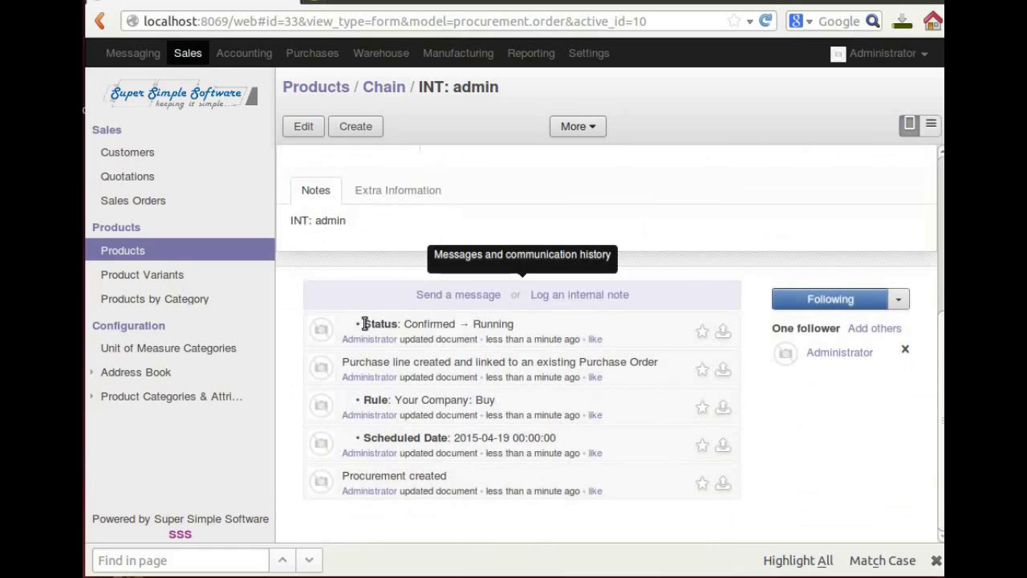
{"action": "left_click_drag", "start_coordinate": [362, 325], "coordinate": [515, 328]}
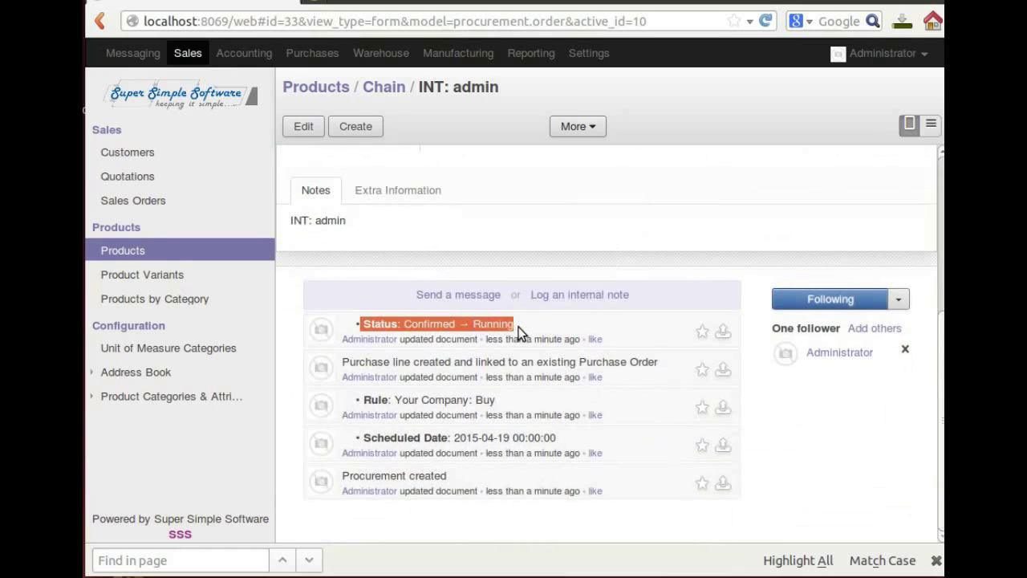
Review the requests for quotation in Purchases, and reopen the Chain product to examine its stock quantities
{"action": "left_click", "coordinate": [427, 236]}
{"action": "left_click", "coordinate": [309, 54]}
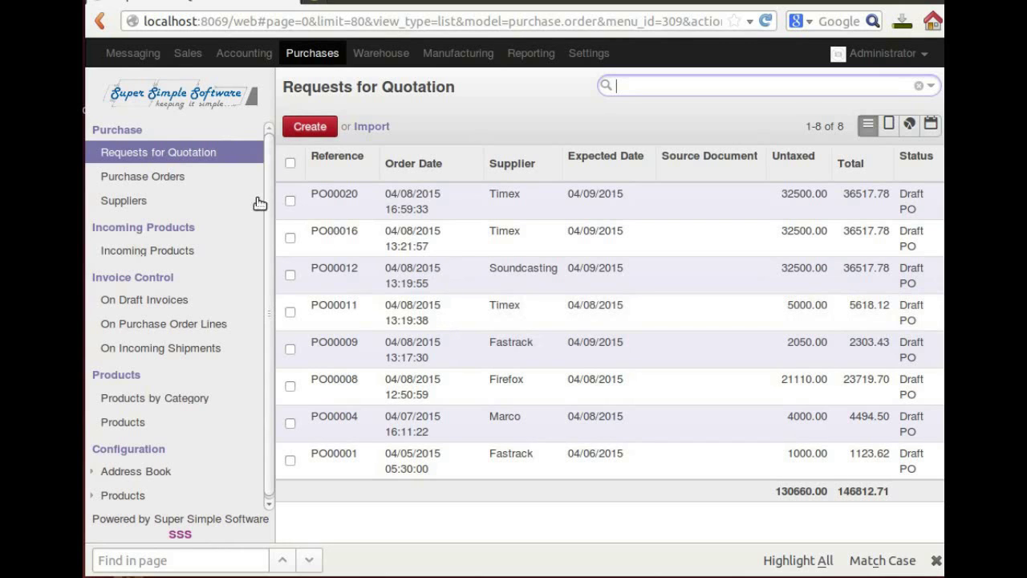
{"action": "left_click", "coordinate": [191, 56]}
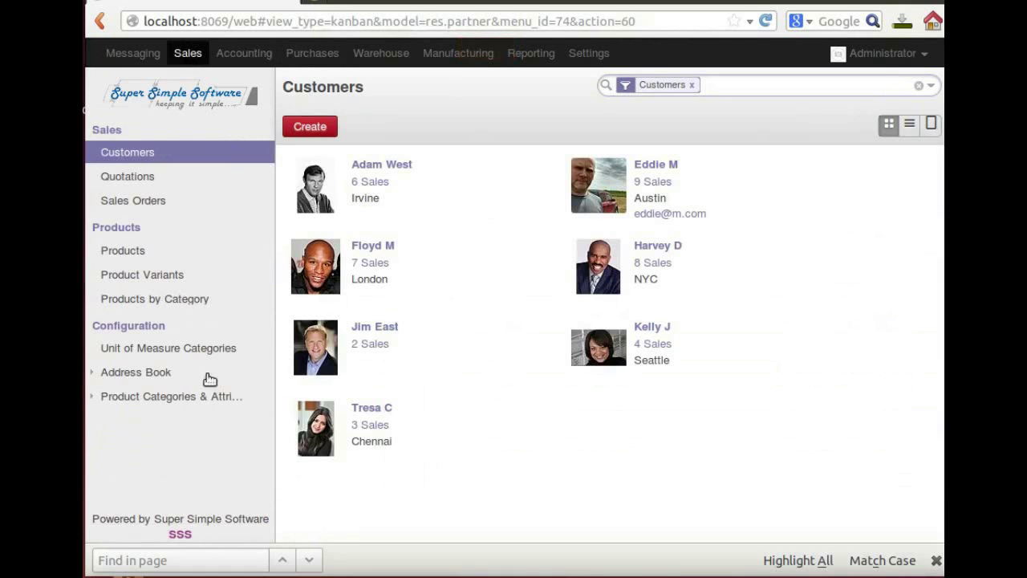
{"action": "left_click", "coordinate": [138, 252]}
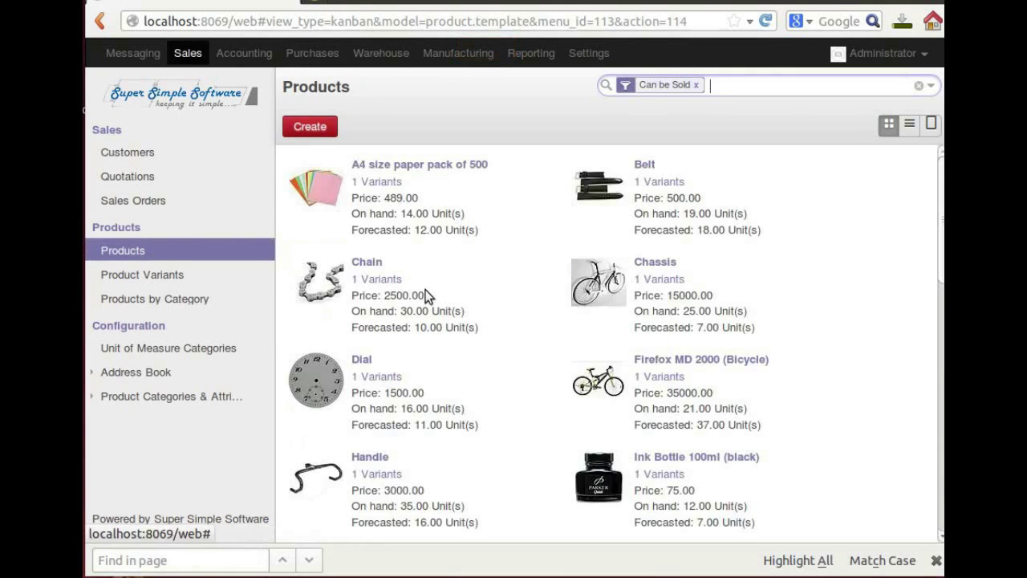
{"action": "left_click", "coordinate": [371, 271]}
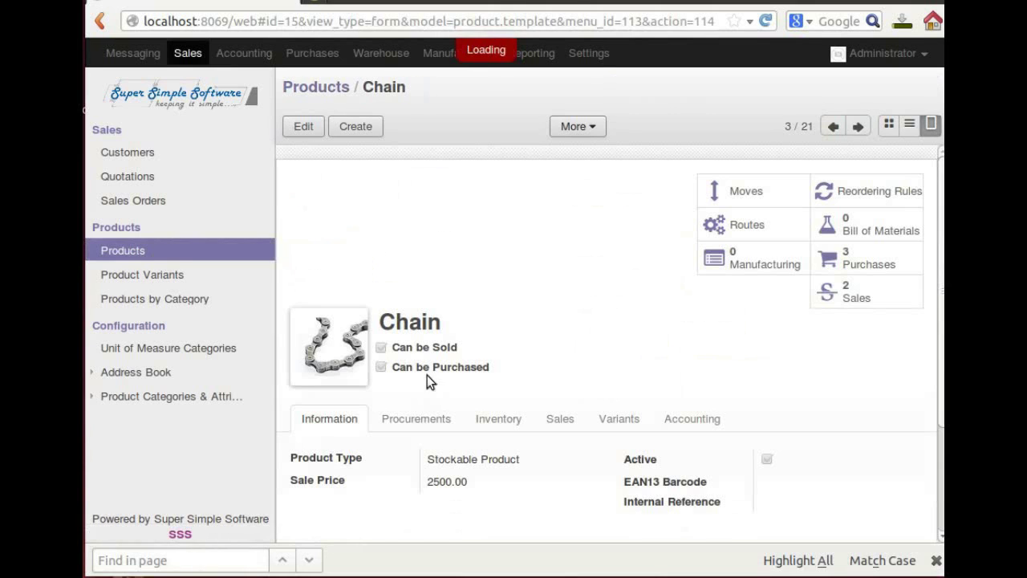
{"action": "left_click", "coordinate": [490, 426]}
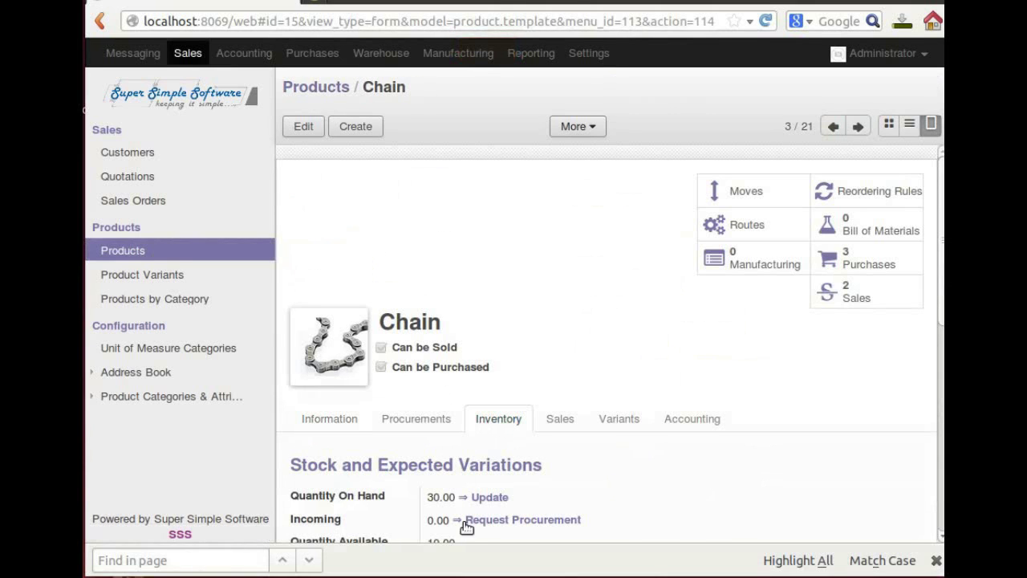
{"action": "scroll", "coordinate": [490, 487], "scroll_direction": "down", "scroll_amount": 5}
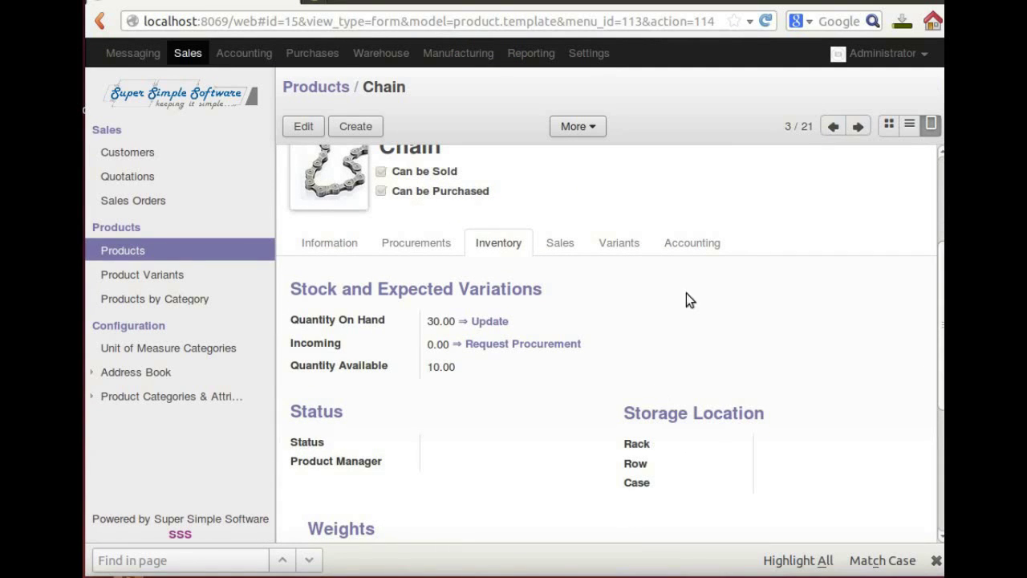
{"action": "scroll", "coordinate": [751, 232], "scroll_direction": "up", "scroll_amount": 5}
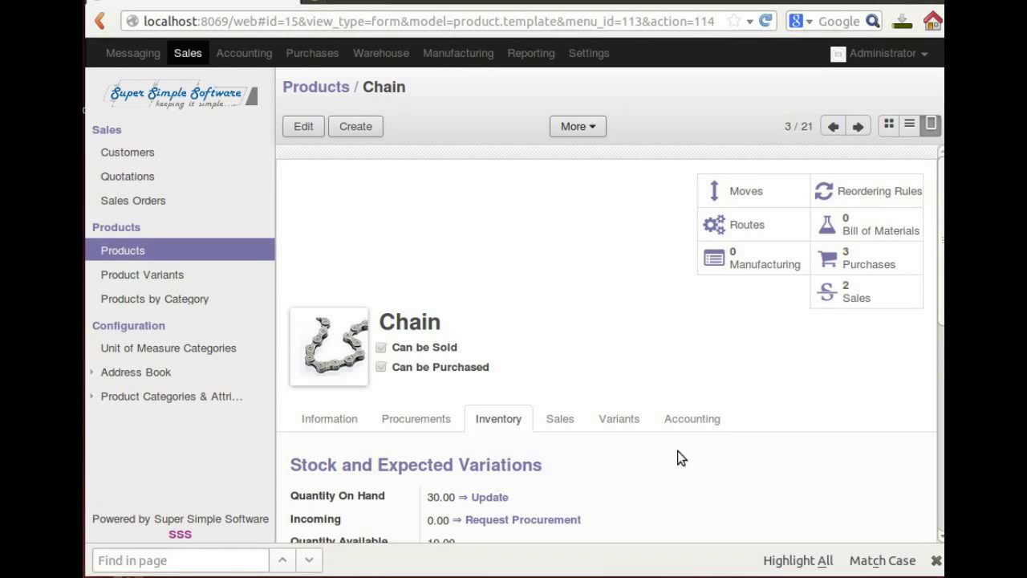
Review the list of stock moves for the Chain product and return to its form
{"action": "left_click", "coordinate": [743, 191]}
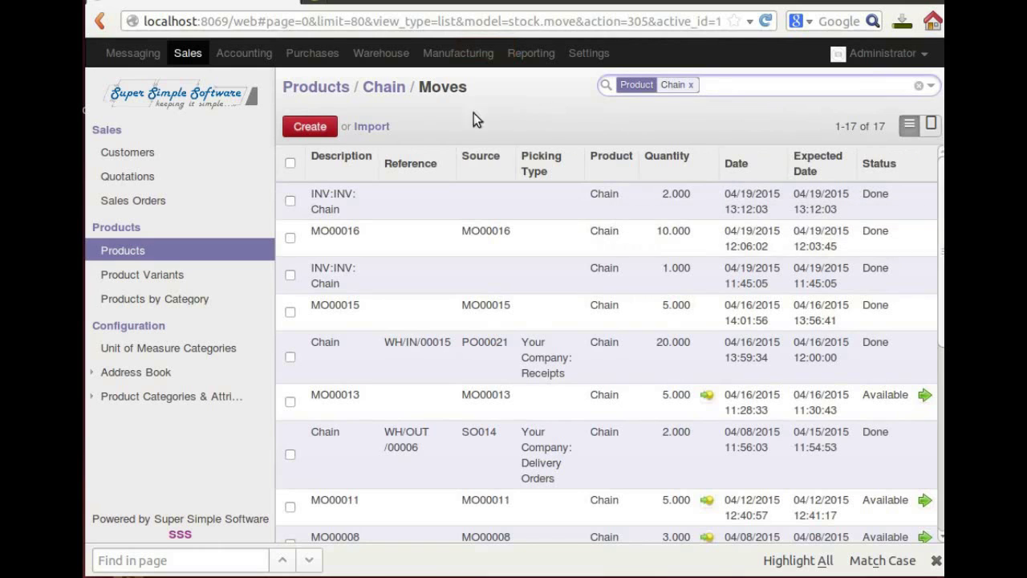
{"action": "scroll", "coordinate": [574, 363], "scroll_direction": "down", "scroll_amount": 3}
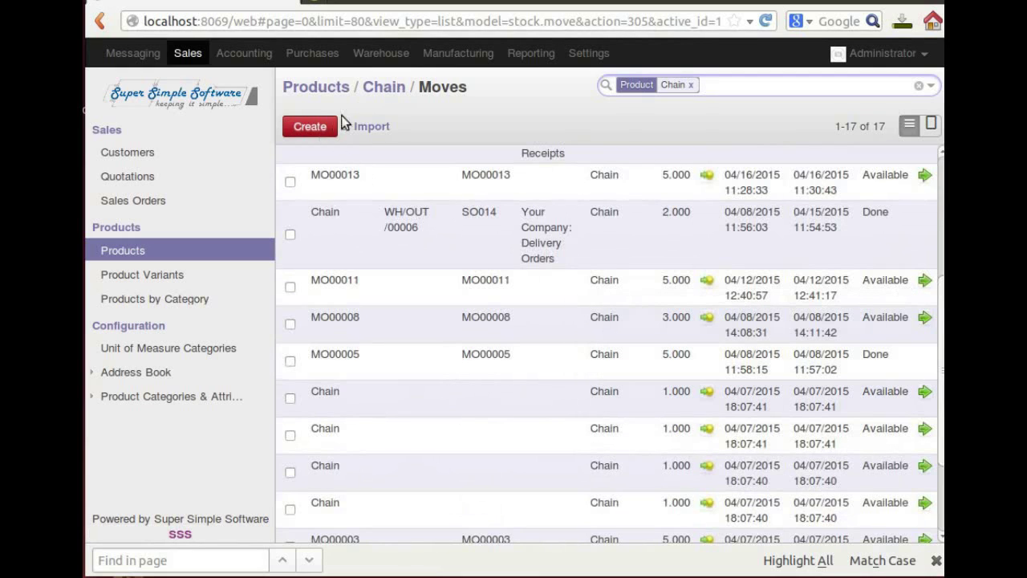
{"action": "left_click", "coordinate": [381, 86]}
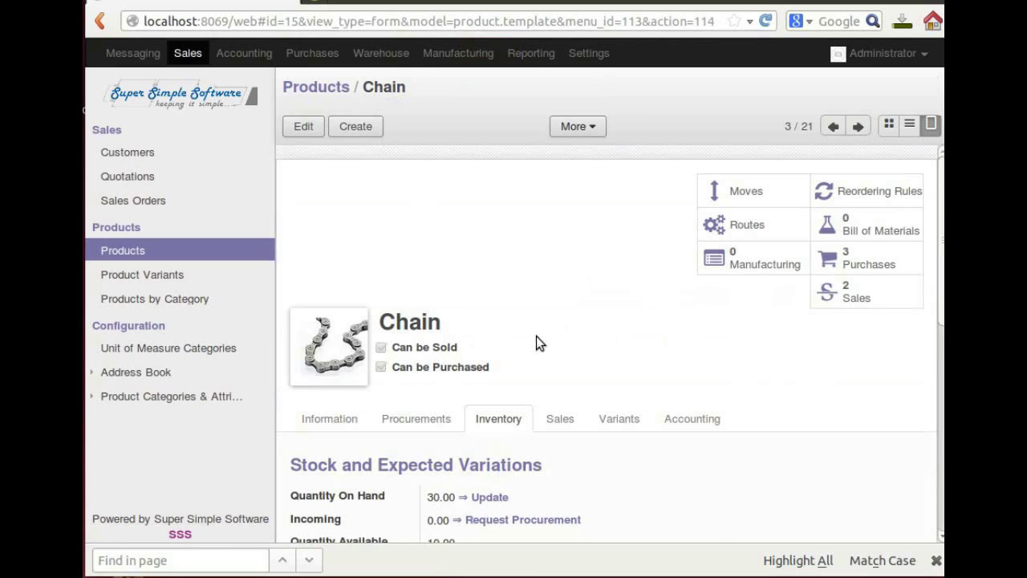
Set the maximum quantity of the Chain product's reordering rule to 65, save it and return to the product
{"action": "left_click", "coordinate": [847, 192]}
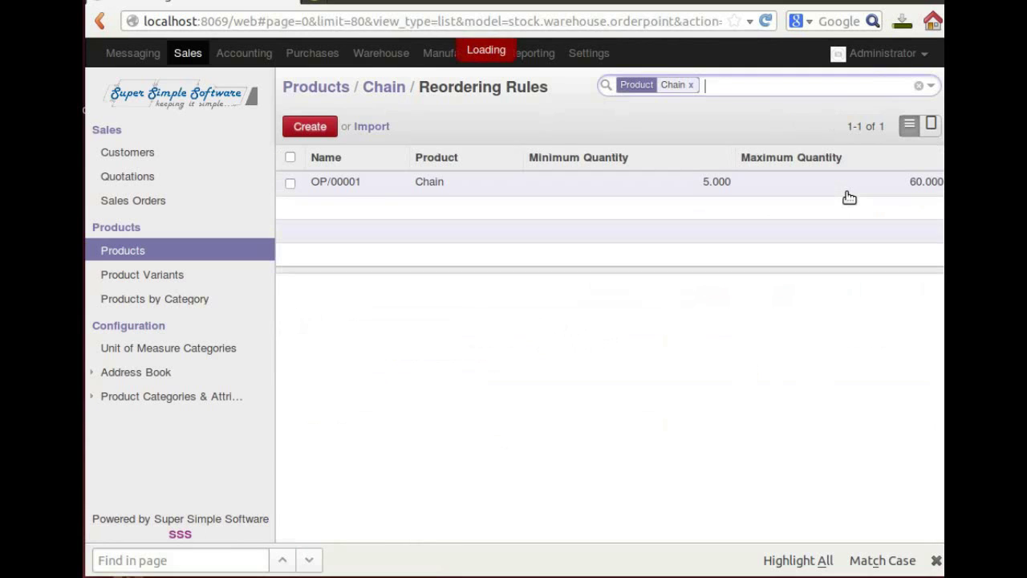
{"action": "left_click", "coordinate": [447, 184]}
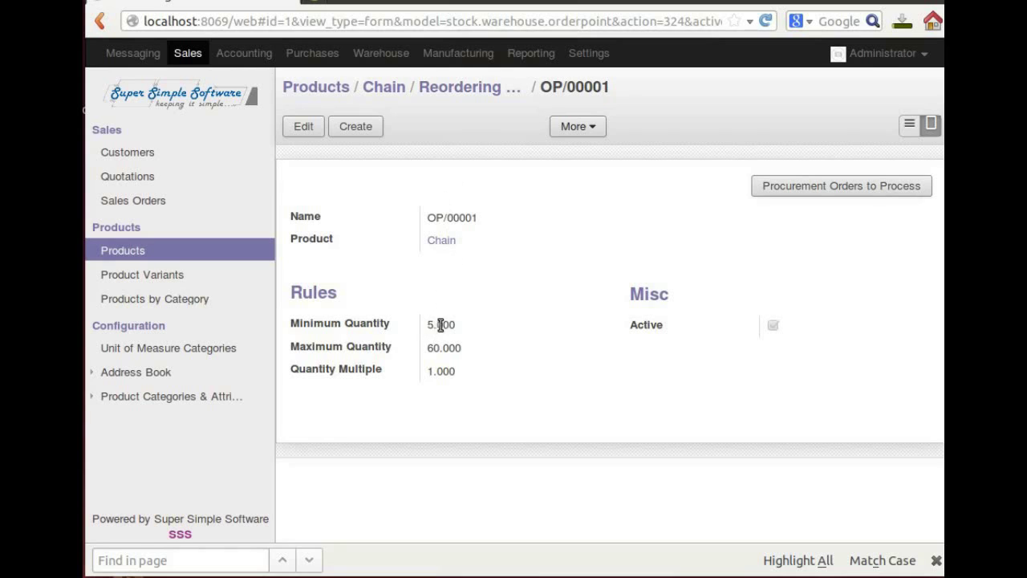
{"action": "double_click", "coordinate": [440, 324]}
{"action": "left_click_drag", "start_coordinate": [428, 348], "coordinate": [484, 355]}
{"action": "left_click", "coordinate": [304, 126]}
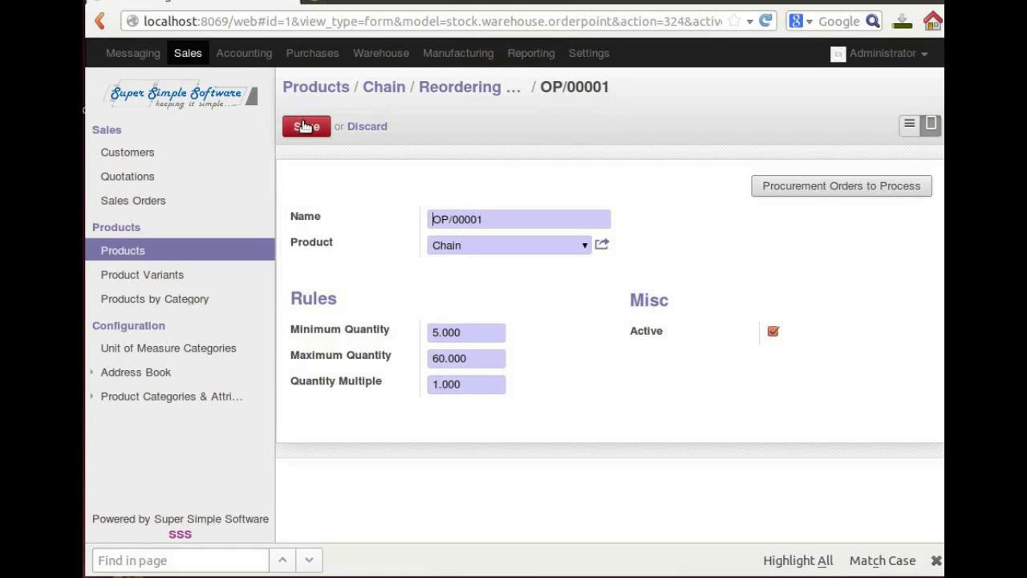
{"action": "left_click", "coordinate": [445, 358]}
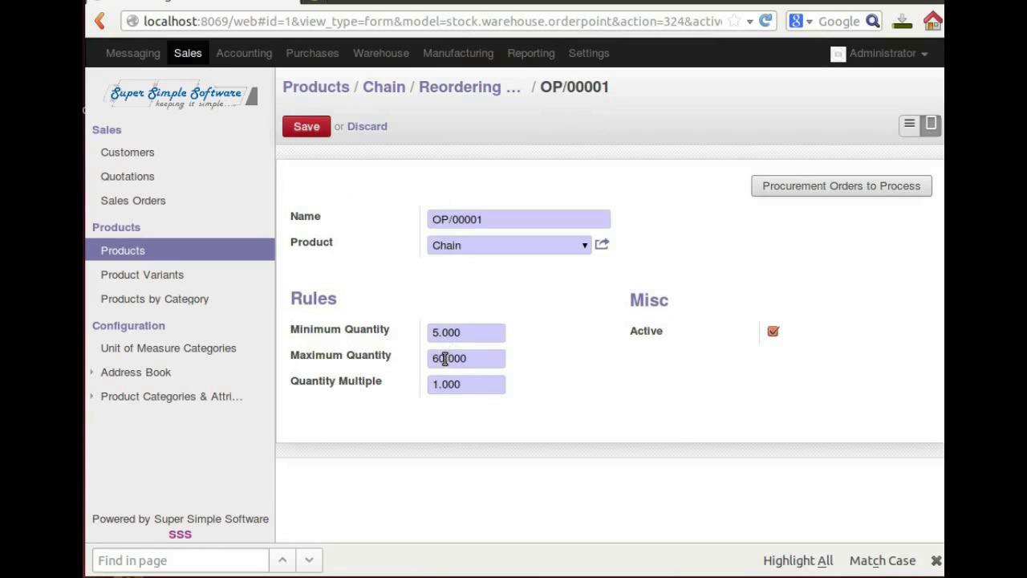
{"action": "left_click", "coordinate": [441, 361]}
{"action": "key", "text": "BackSpace"}
{"action": "type", "text": "5"}
{"action": "left_click", "coordinate": [318, 133]}
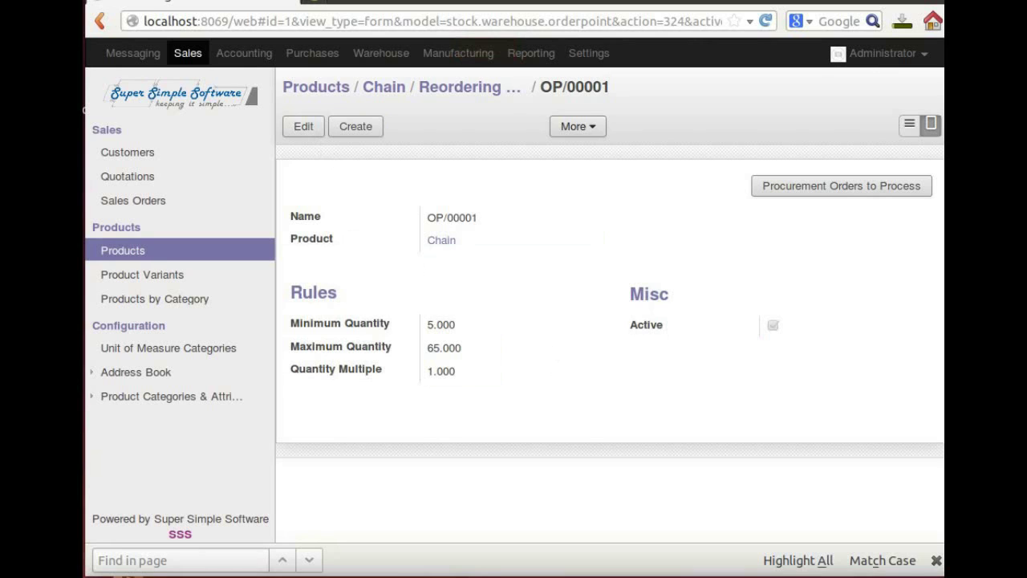
{"action": "left_click", "coordinate": [378, 88]}
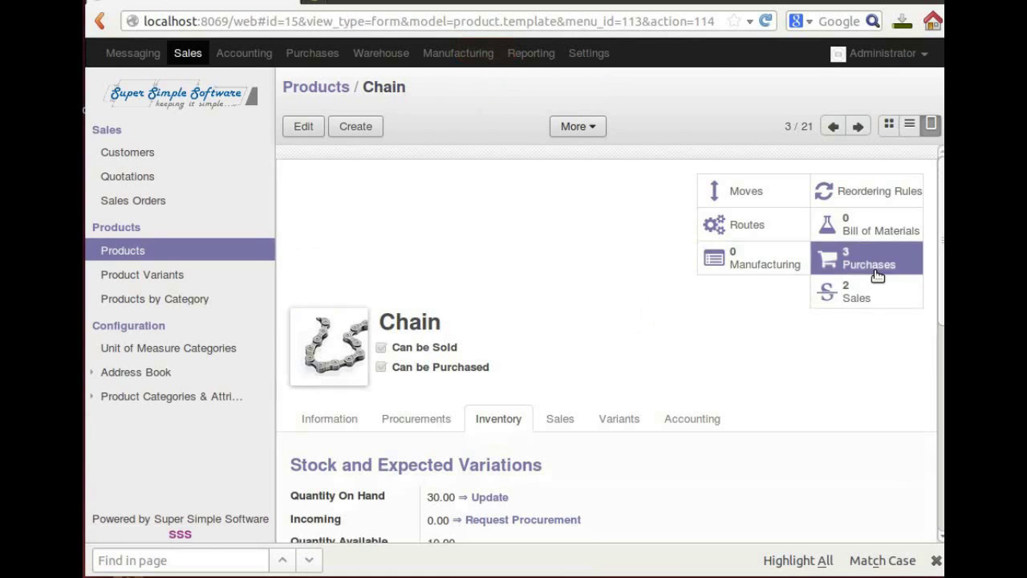
Review the Chain product's sales order lines and its purchase order lines
{"action": "left_click", "coordinate": [870, 299]}
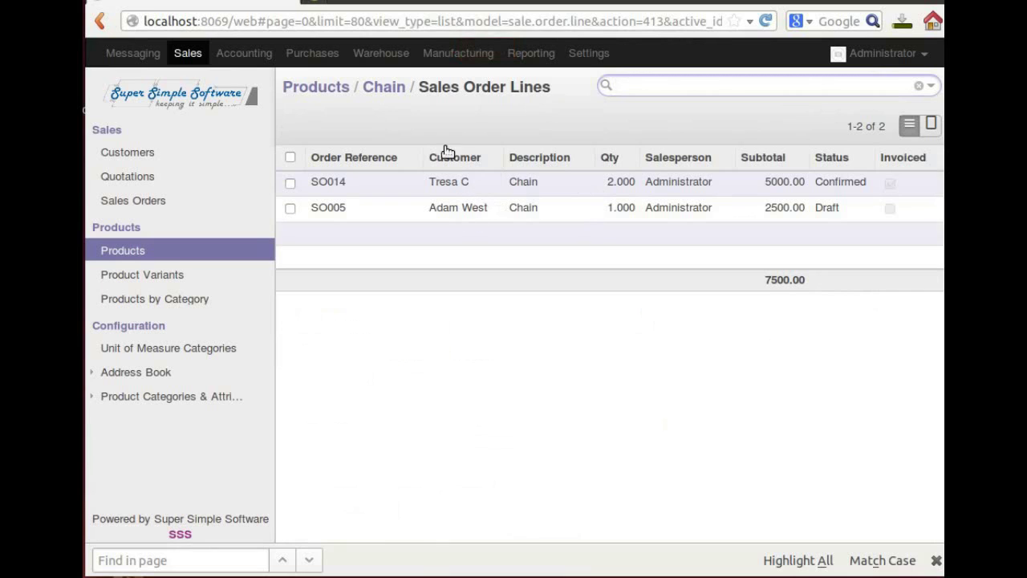
{"action": "left_click", "coordinate": [391, 91]}
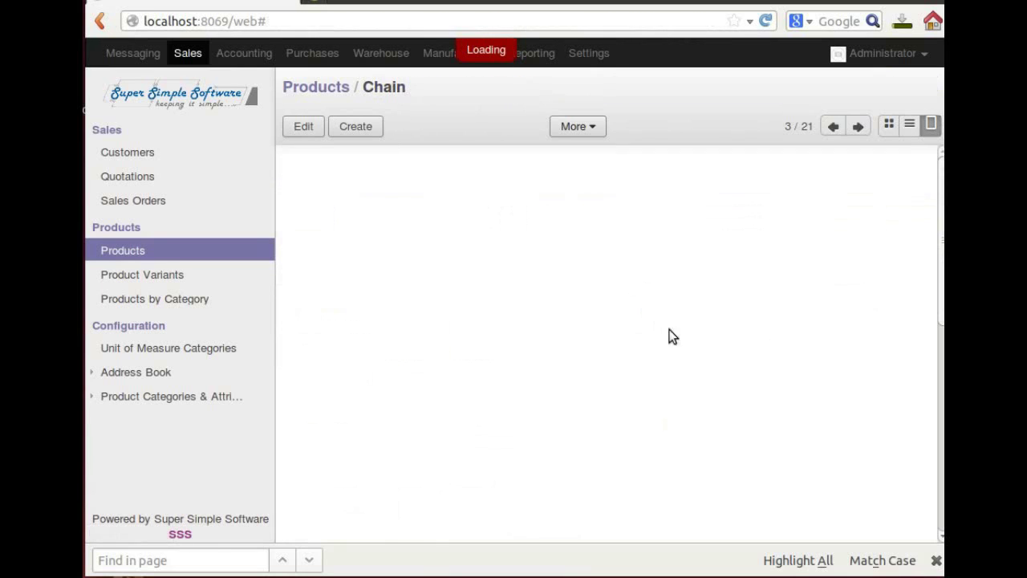
{"action": "left_click", "coordinate": [846, 269]}
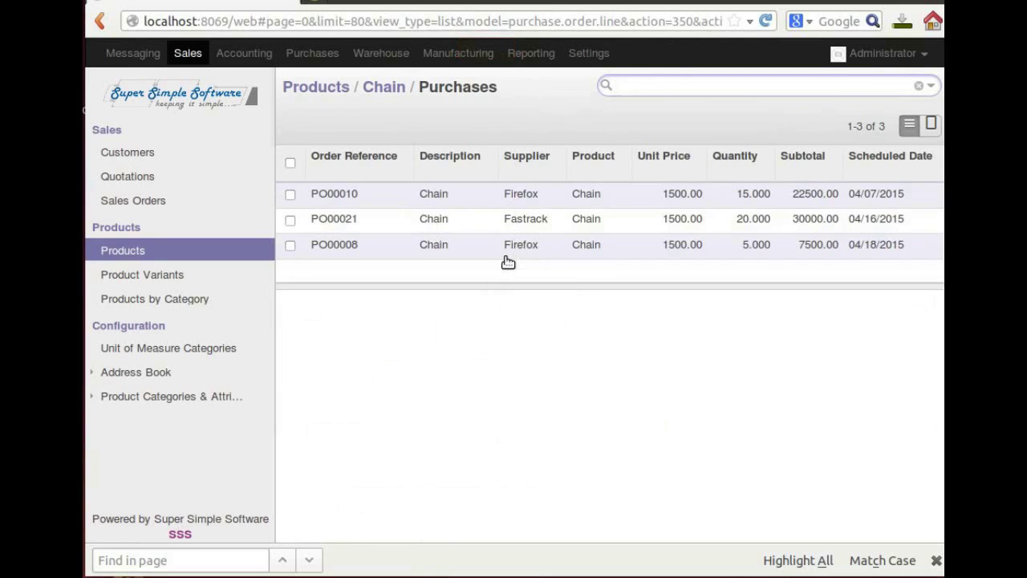
{"action": "left_click", "coordinate": [381, 90]}
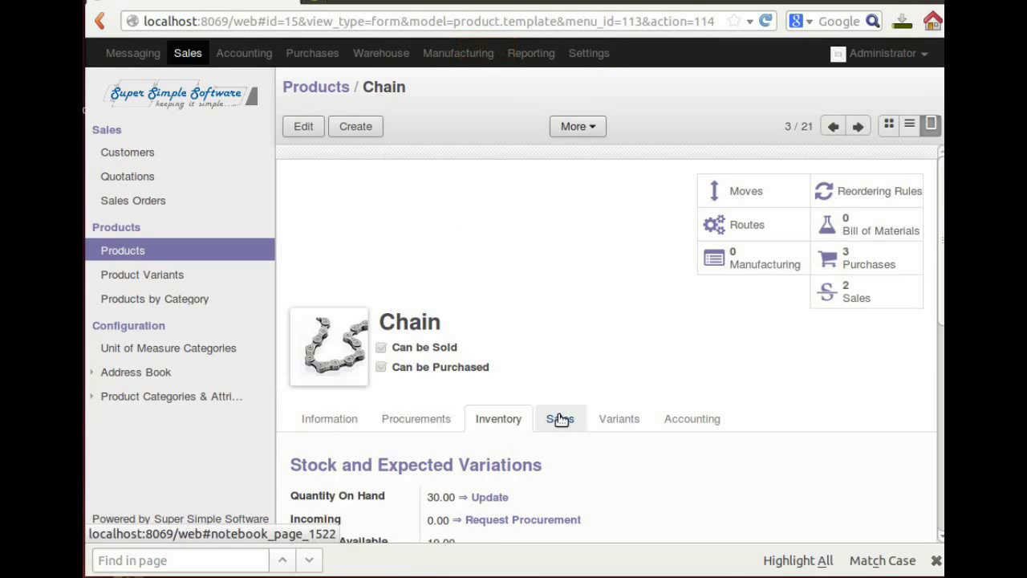
Examine the Chain product's sale conditions, including warranty and lead times, and its quotation description
{"action": "left_click", "coordinate": [560, 419]}
{"action": "scroll", "coordinate": [537, 424], "scroll_direction": "down", "scroll_amount": 2}
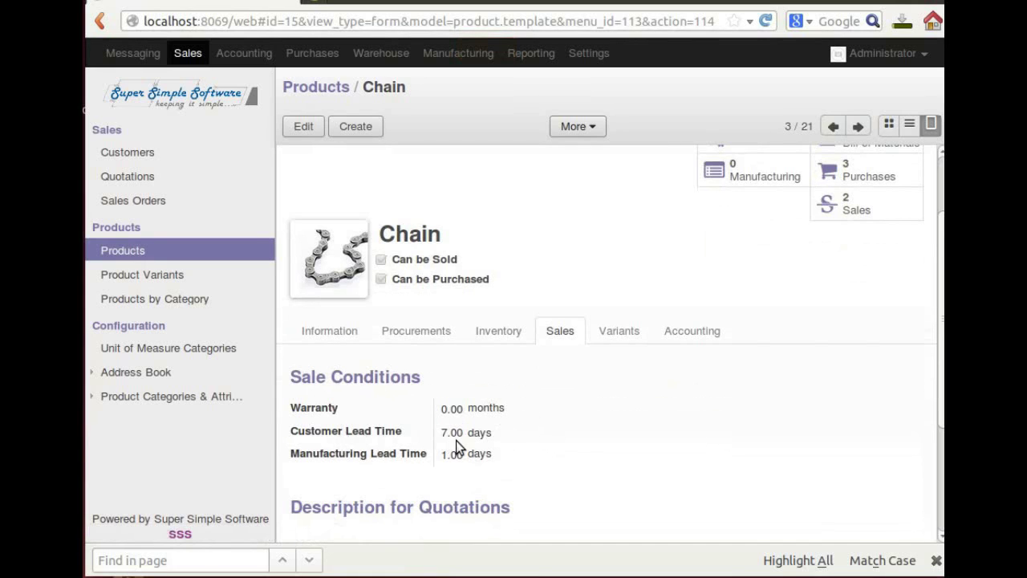
{"action": "scroll", "coordinate": [511, 446], "scroll_direction": "down", "scroll_amount": 1}
{"action": "scroll", "coordinate": [521, 445], "scroll_direction": "down", "scroll_amount": 3}
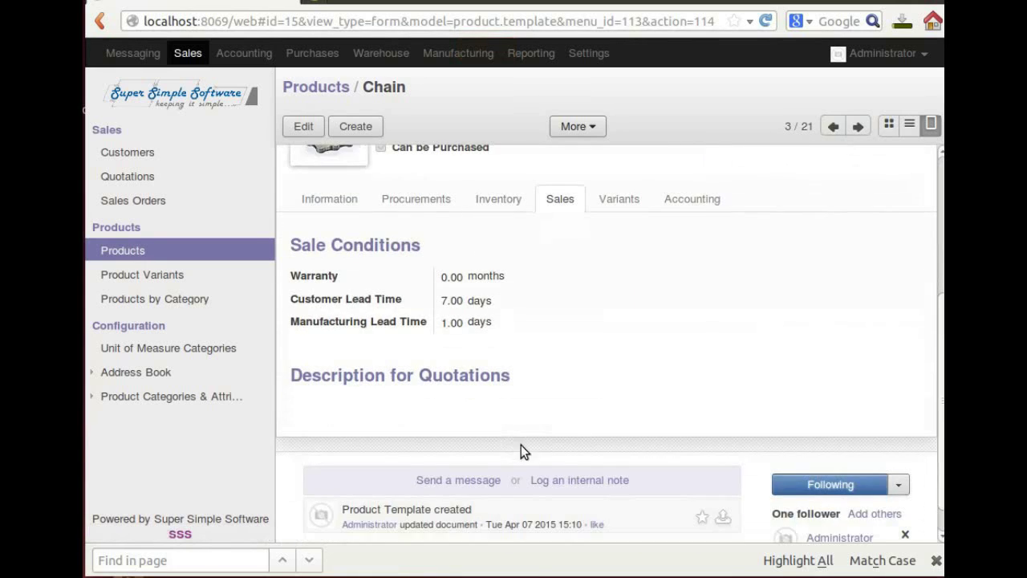
{"action": "scroll", "coordinate": [557, 440], "scroll_direction": "up", "scroll_amount": 5}
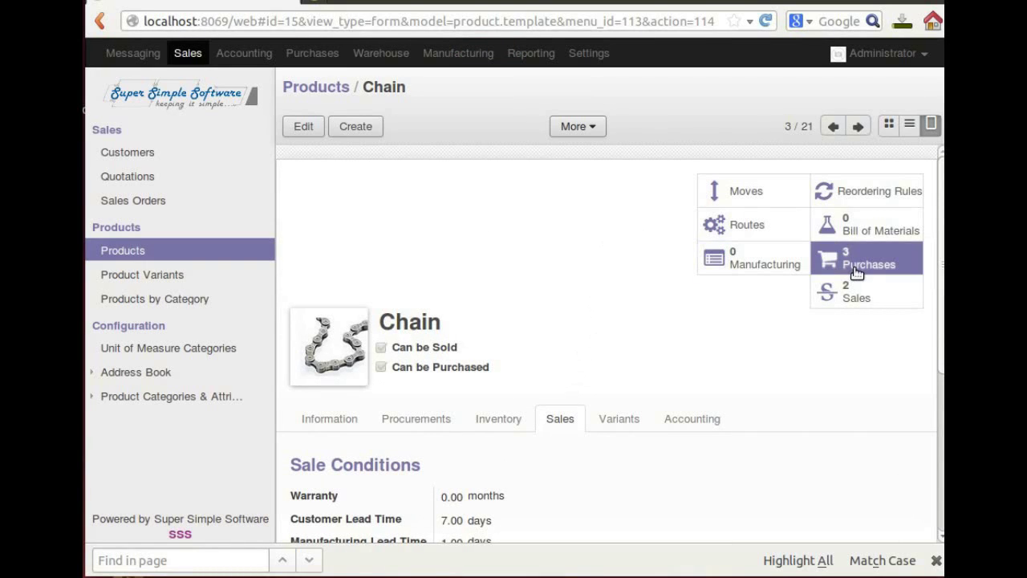
Edit the Chain product's variants and add a newly created attribute named links
{"action": "left_click", "coordinate": [636, 420]}
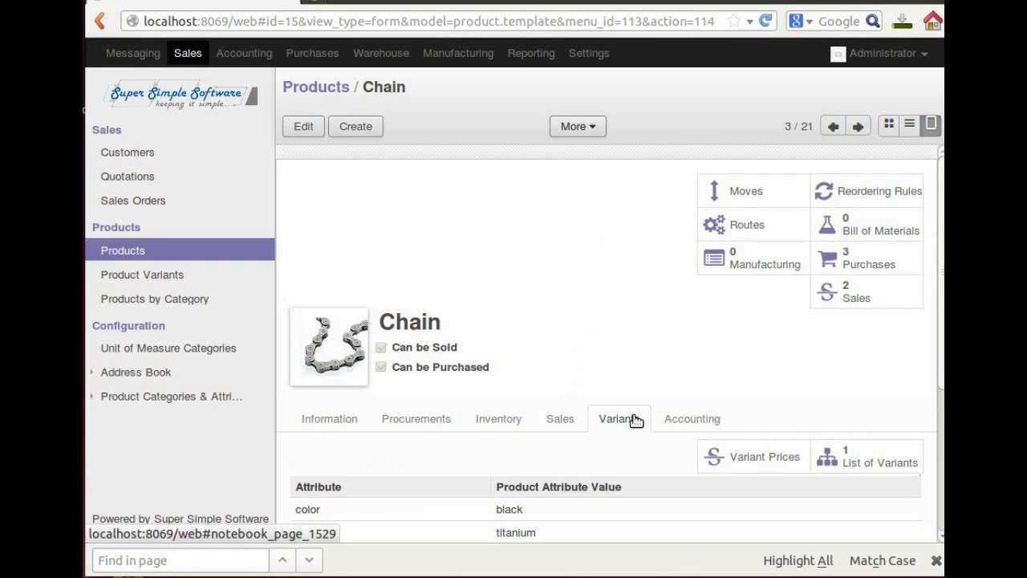
{"action": "scroll", "coordinate": [604, 385], "scroll_direction": "down", "scroll_amount": 4}
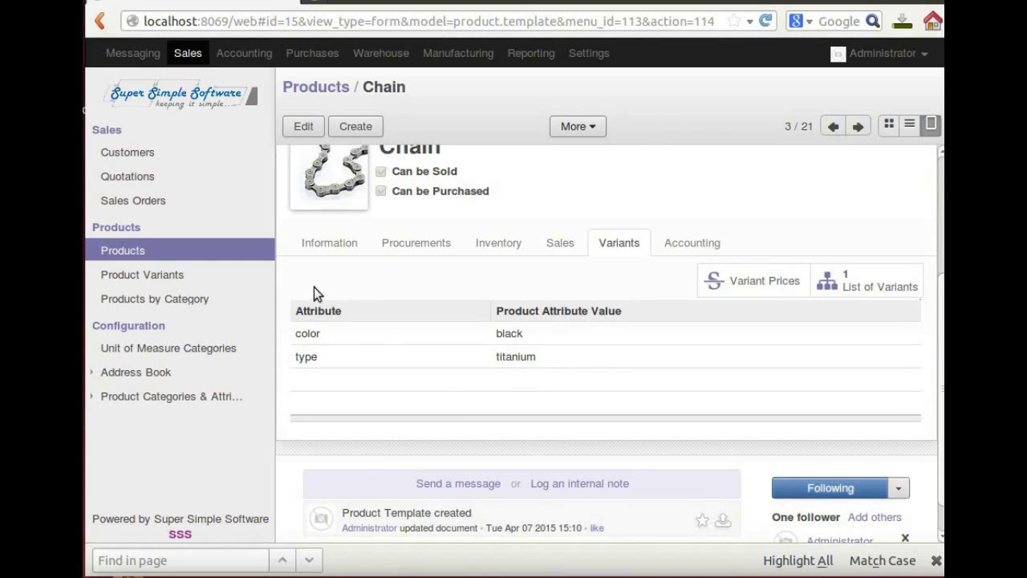
{"action": "left_click", "coordinate": [303, 132]}
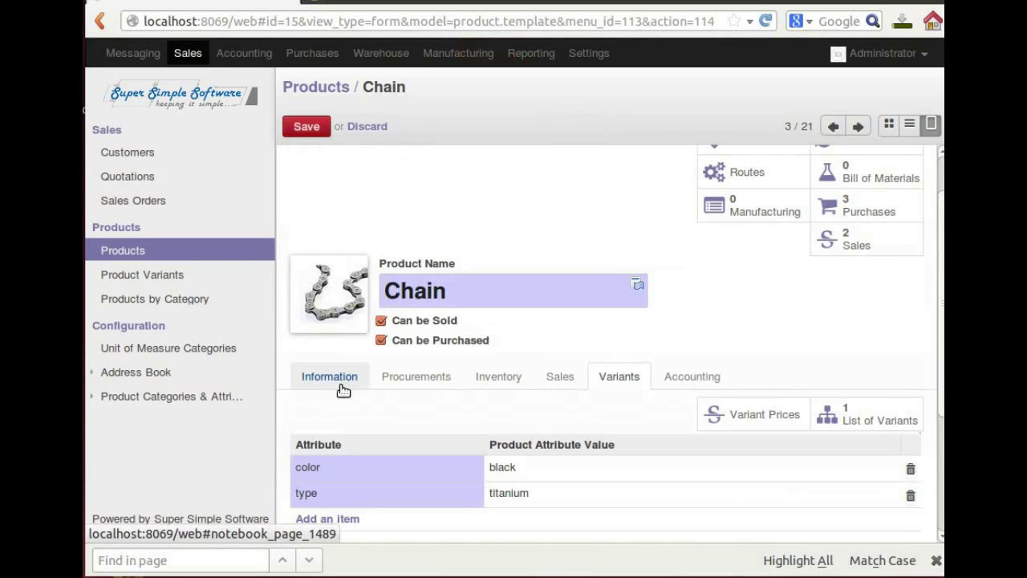
{"action": "scroll", "coordinate": [344, 389], "scroll_direction": "down", "scroll_amount": 1}
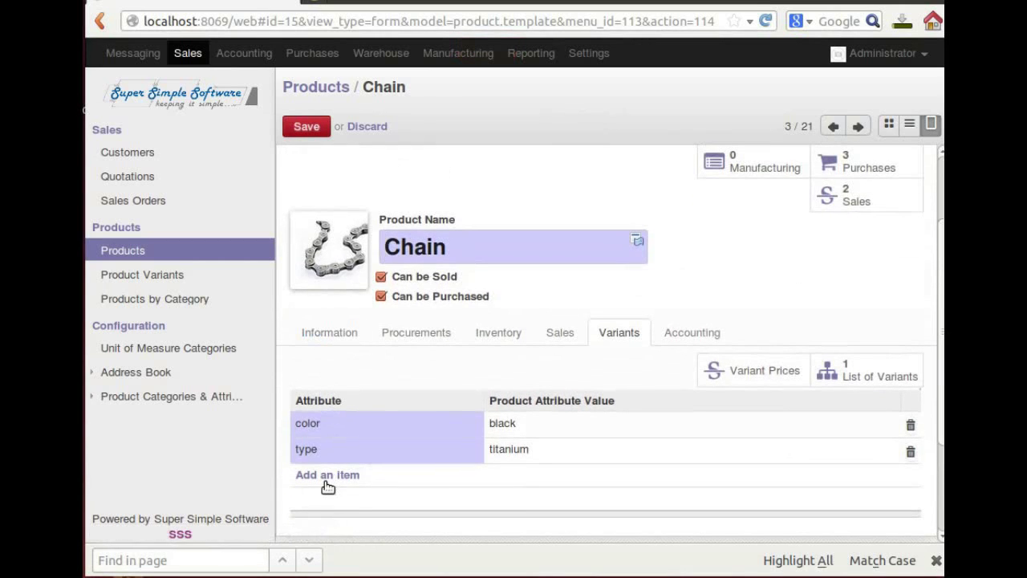
{"action": "left_click", "coordinate": [327, 475]}
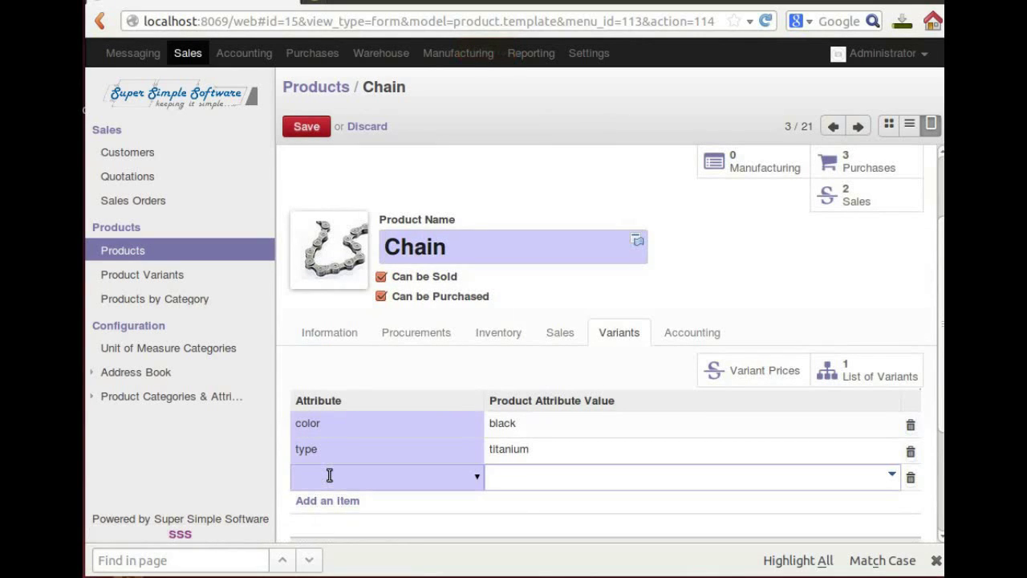
{"action": "type", "text": "links"}
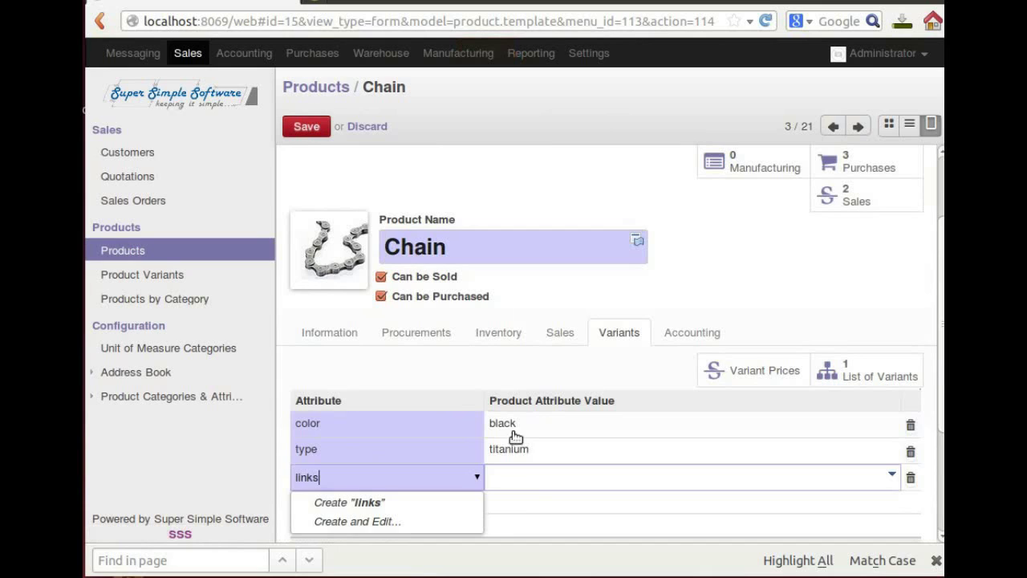
{"action": "left_click", "coordinate": [546, 477]}
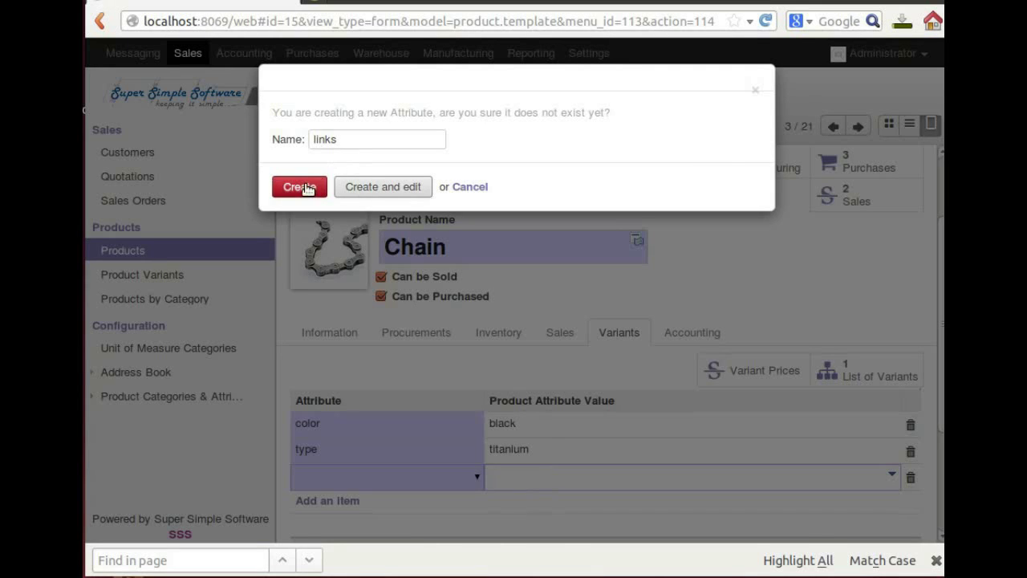
{"action": "left_click", "coordinate": [300, 187]}
Create the value Dumbbell shaped for the links attribute and save the Chain product
{"action": "left_click", "coordinate": [543, 478]}
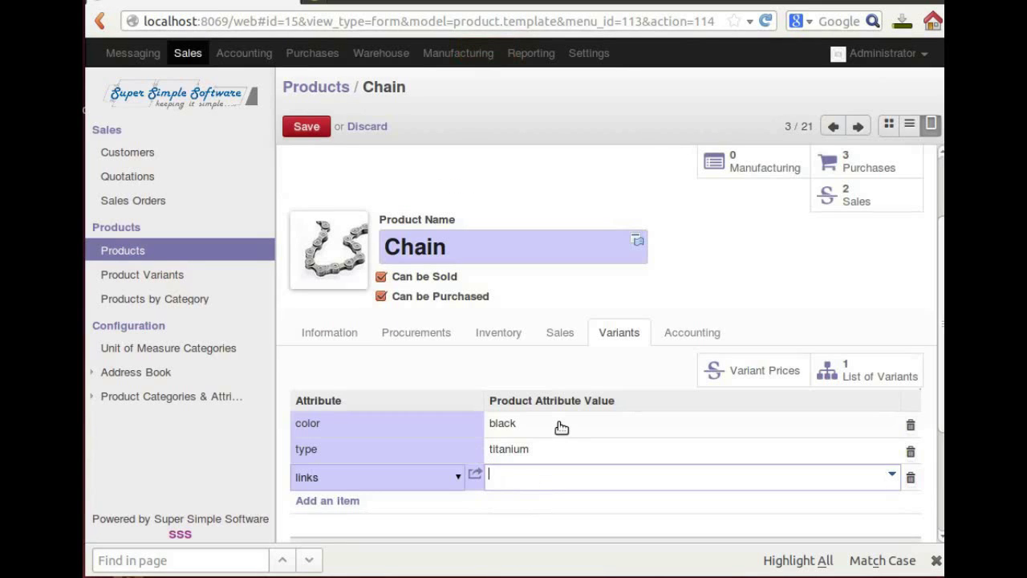
{"action": "type", "text": "Dumbb"}
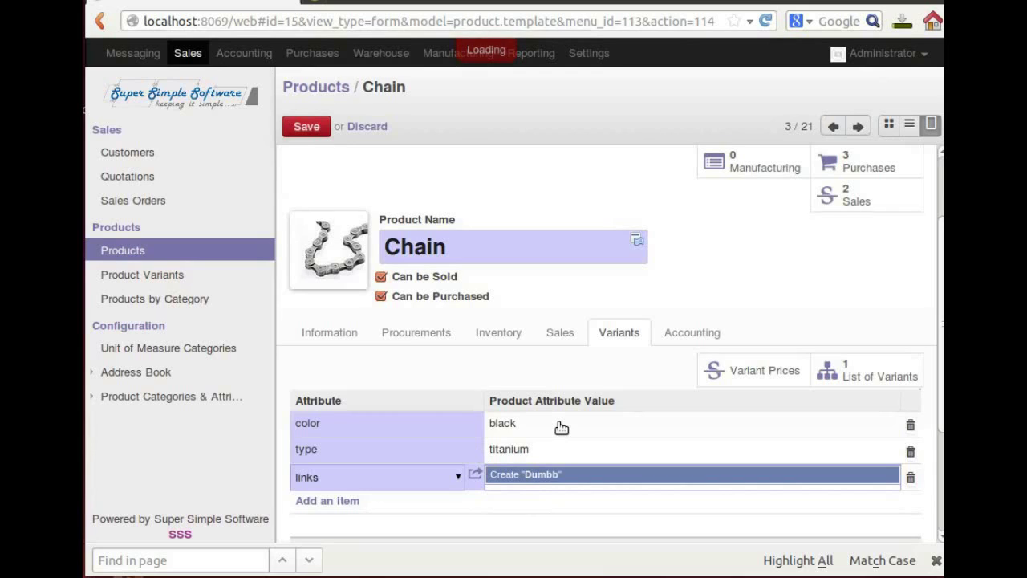
{"action": "type", "text": "ell shaped"}
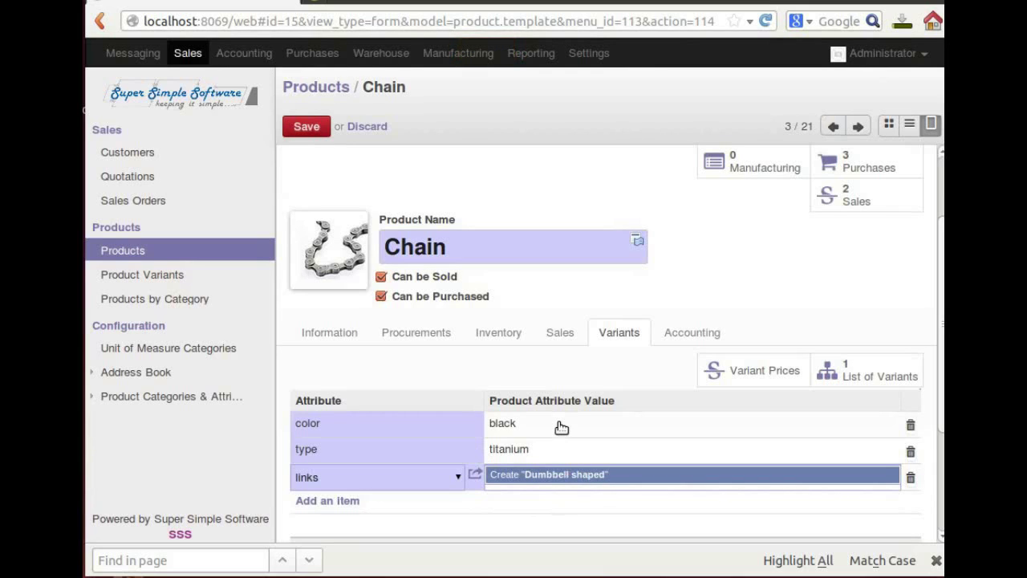
{"action": "key", "text": "Return"}
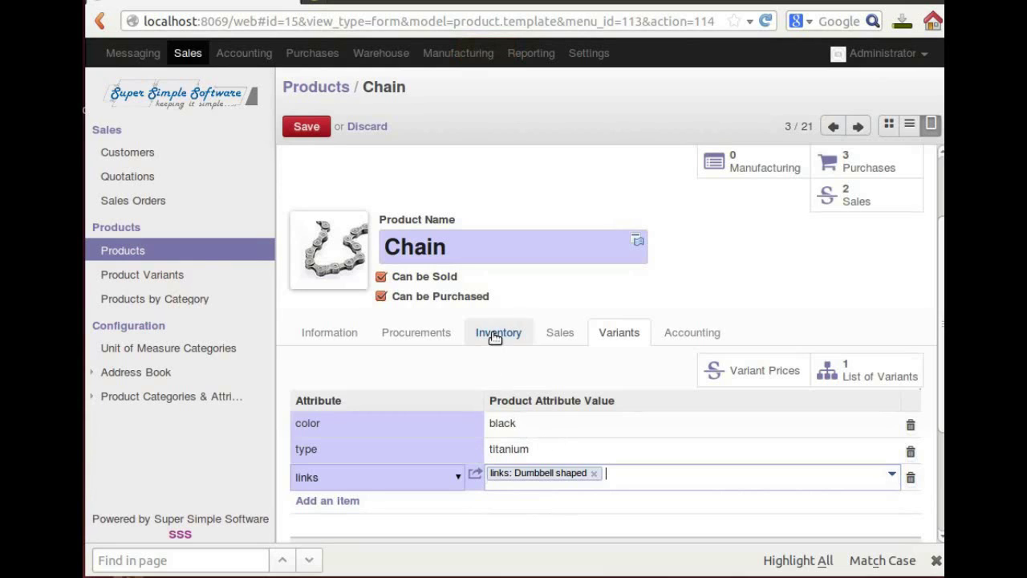
{"action": "left_click", "coordinate": [310, 128]}
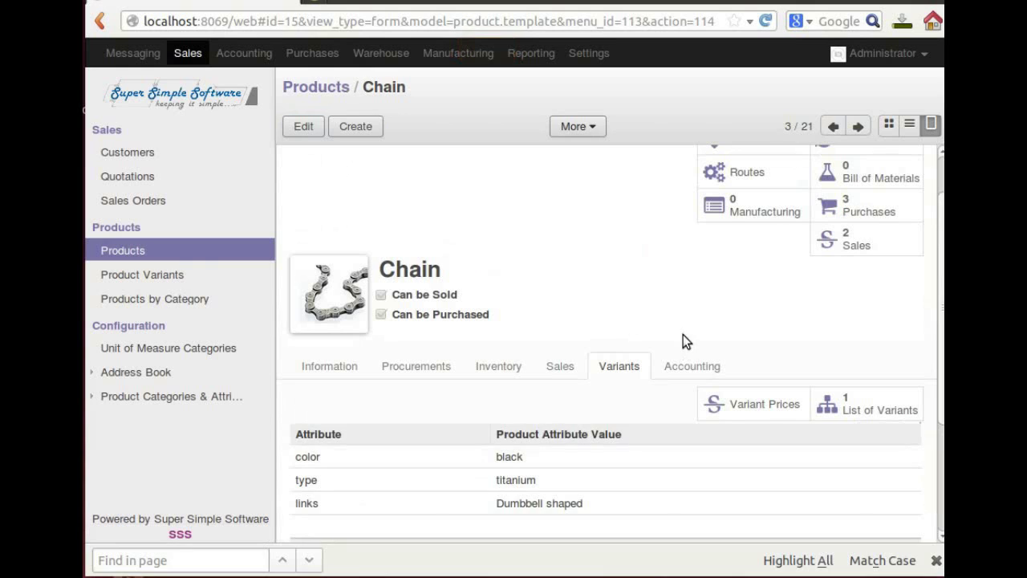
Add Input VAT @ 4% to the Chain product's customer taxes and save the product
{"action": "left_click", "coordinate": [674, 367]}
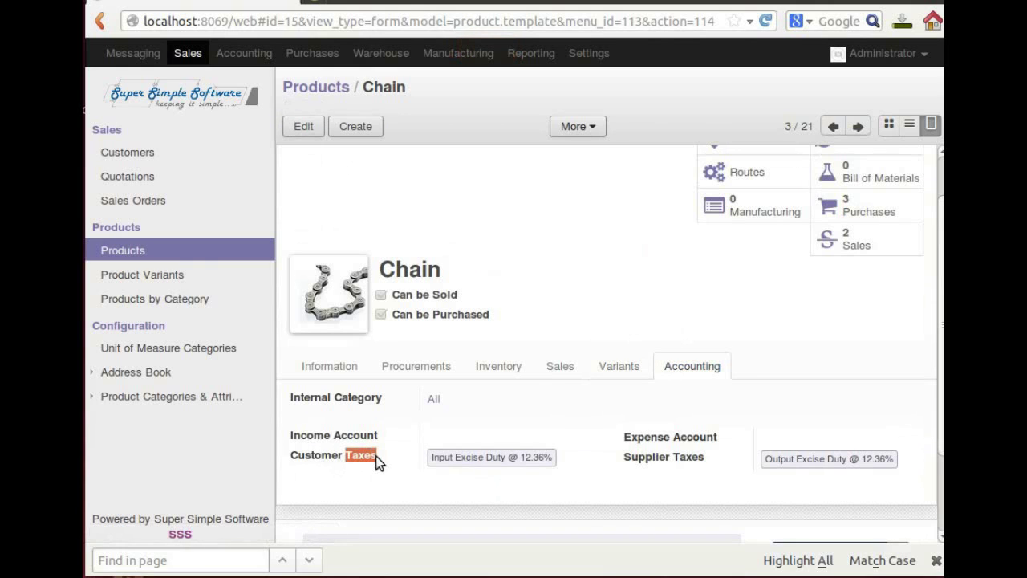
{"action": "left_click", "coordinate": [306, 131]}
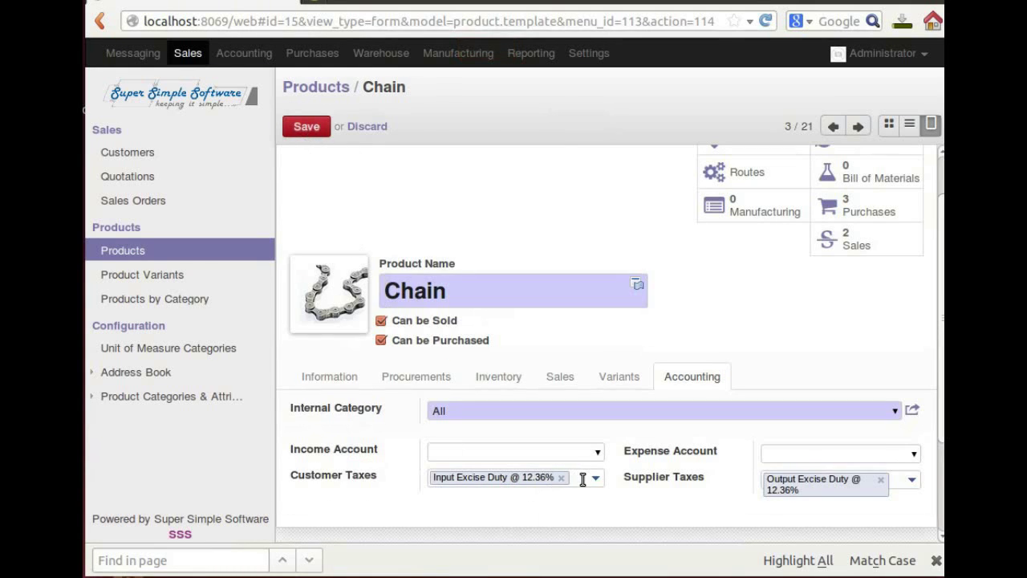
{"action": "type", "text": "a"}
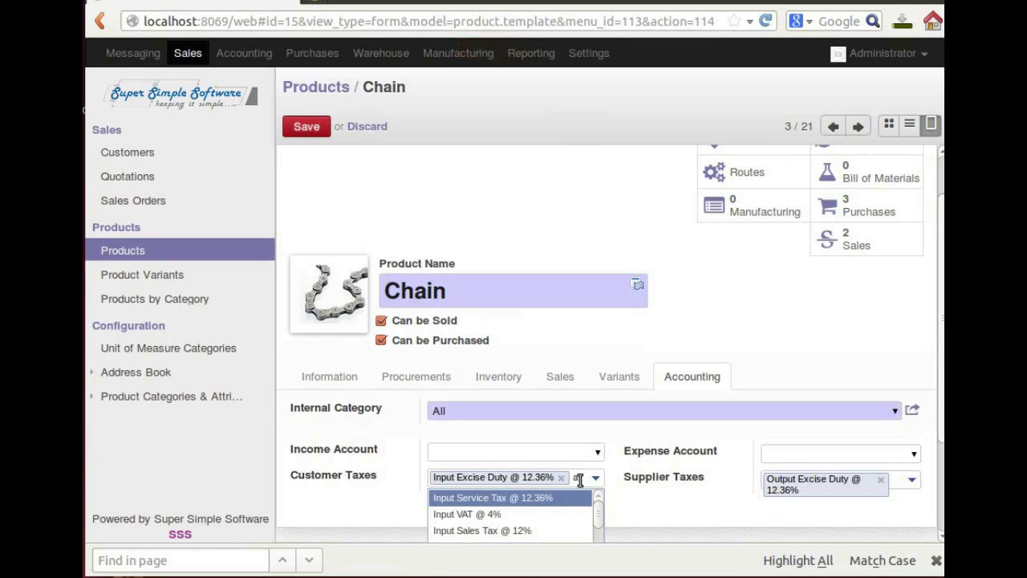
{"action": "left_click", "coordinate": [556, 513]}
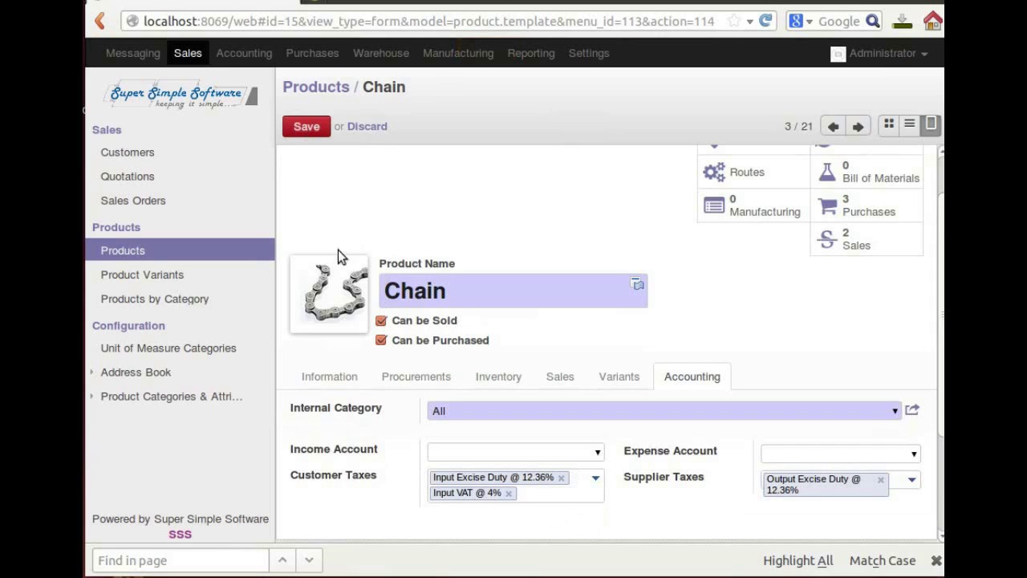
{"action": "left_click", "coordinate": [314, 128]}
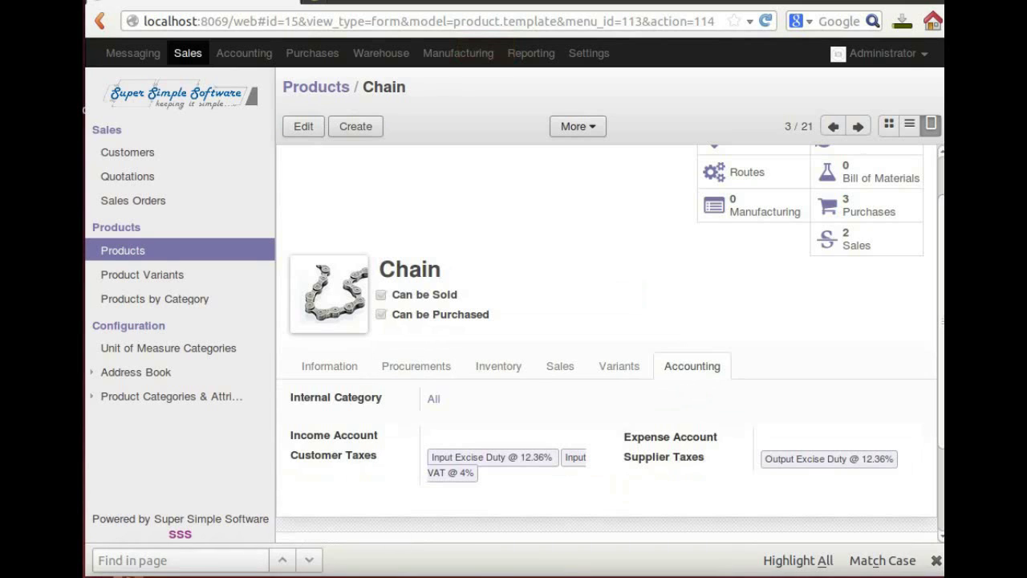
Look through the quotations and customers lists and review the invoices of the customer from Irvine
{"action": "left_click", "coordinate": [185, 54]}
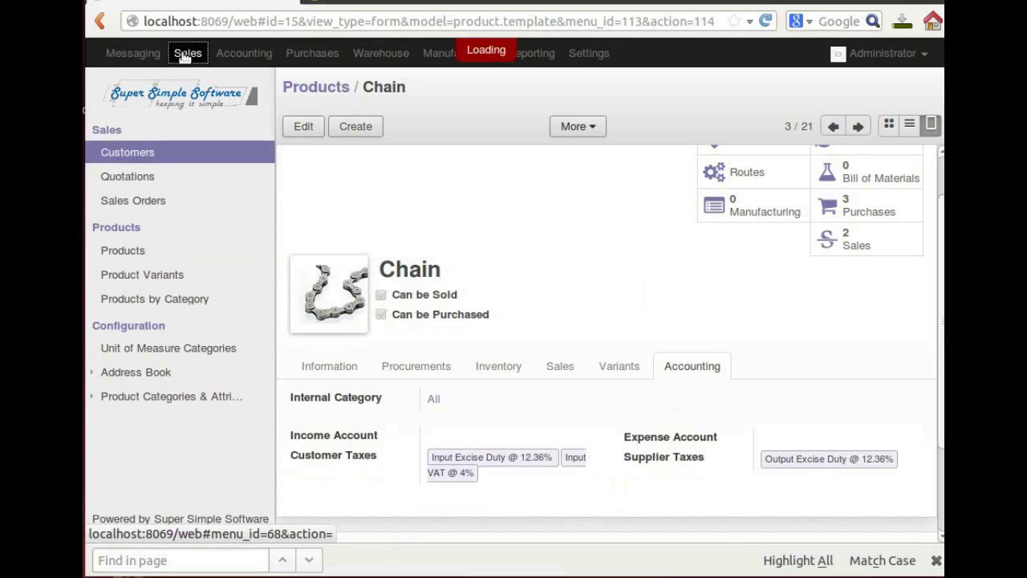
{"action": "left_click", "coordinate": [155, 184]}
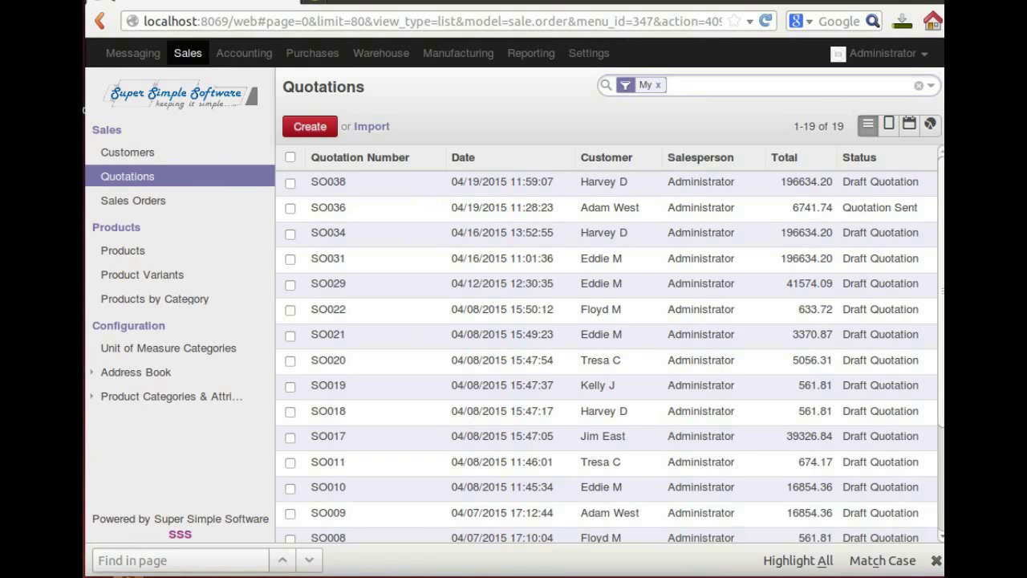
{"action": "left_click", "coordinate": [151, 154]}
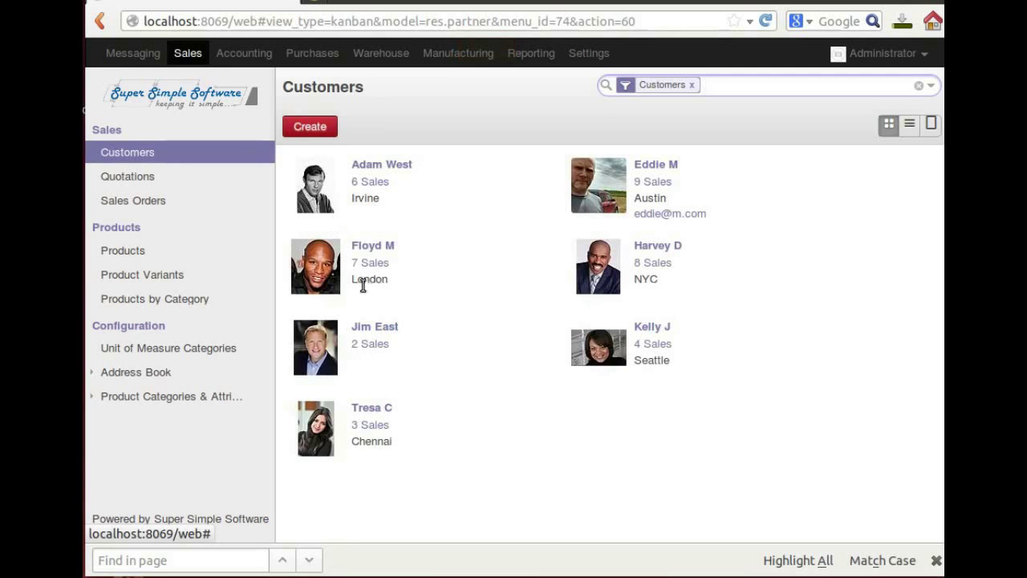
{"action": "left_click", "coordinate": [367, 167]}
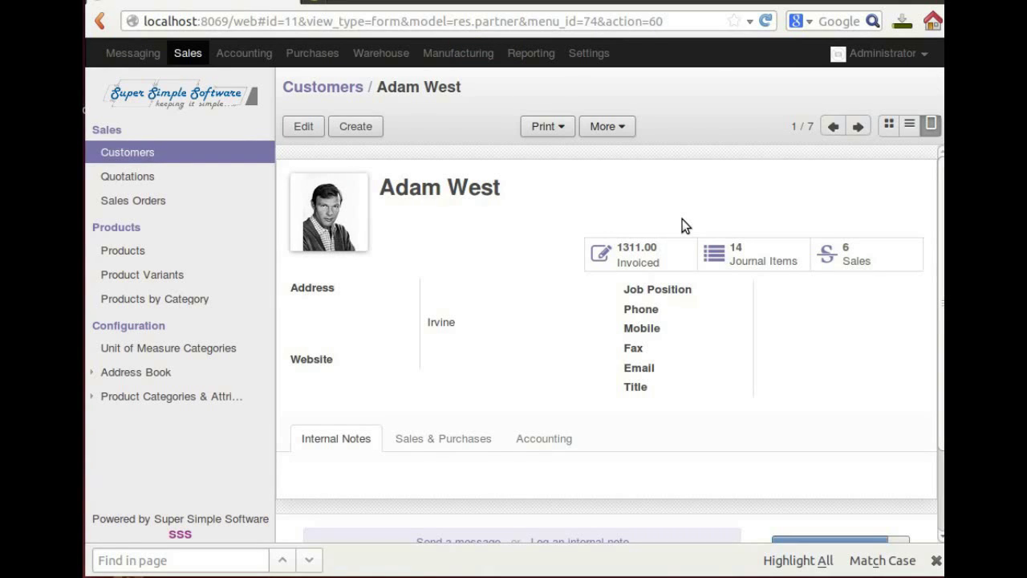
{"action": "left_click", "coordinate": [668, 255]}
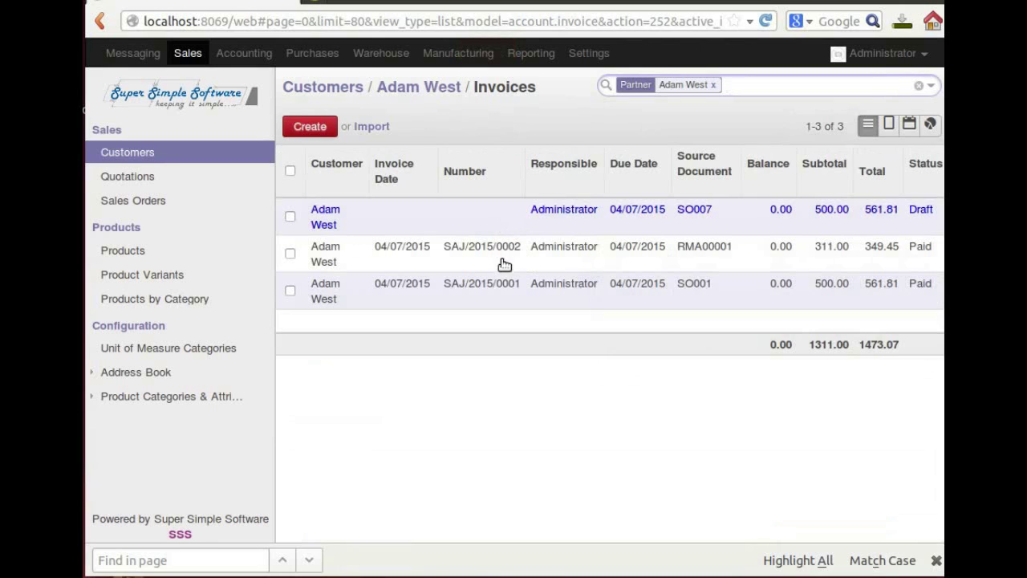
{"action": "left_click", "coordinate": [417, 88]}
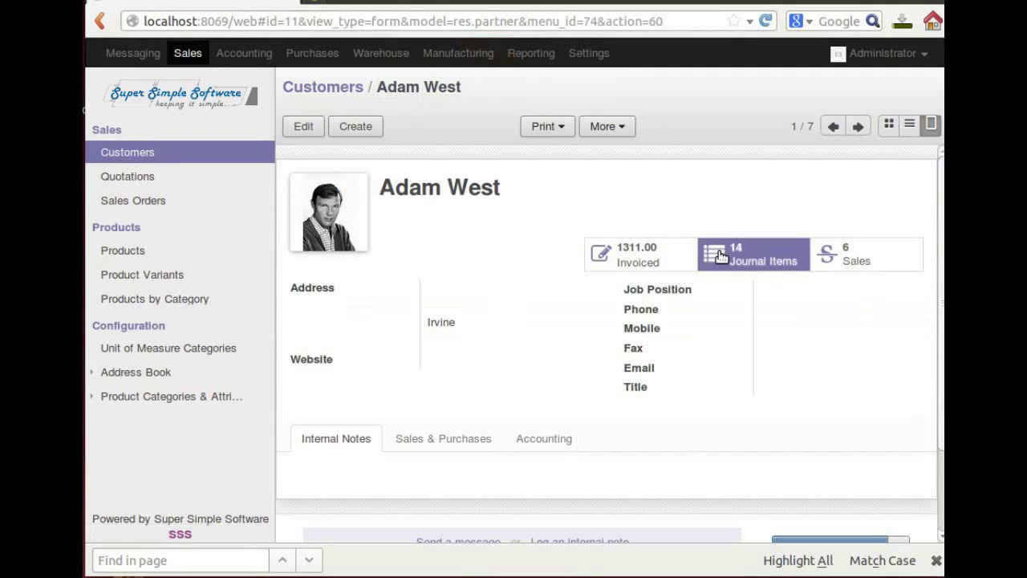
Review the same customer's quotations and sales orders as well as the customer's journal items
{"action": "left_click", "coordinate": [851, 255]}
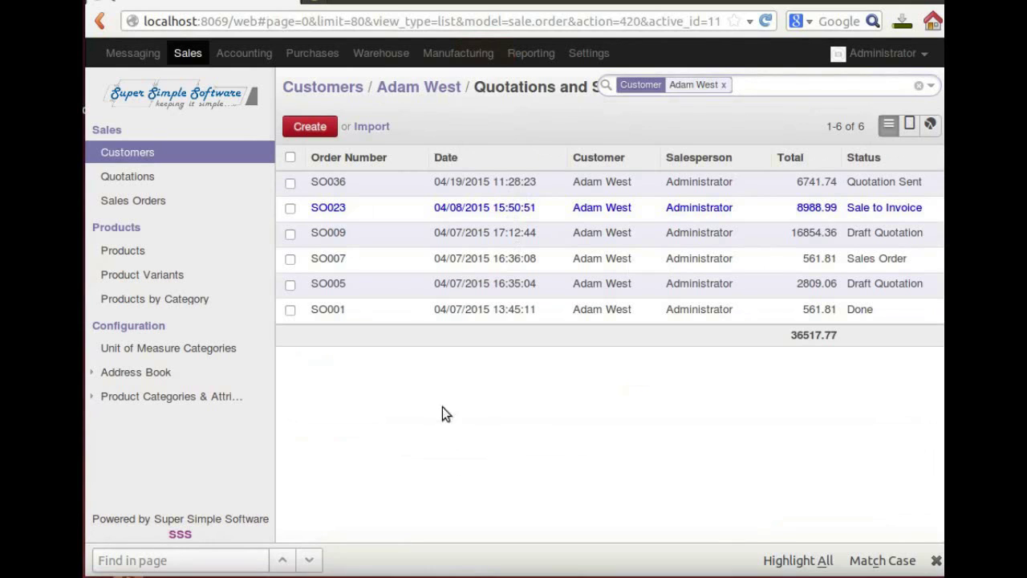
{"action": "left_click", "coordinate": [431, 94]}
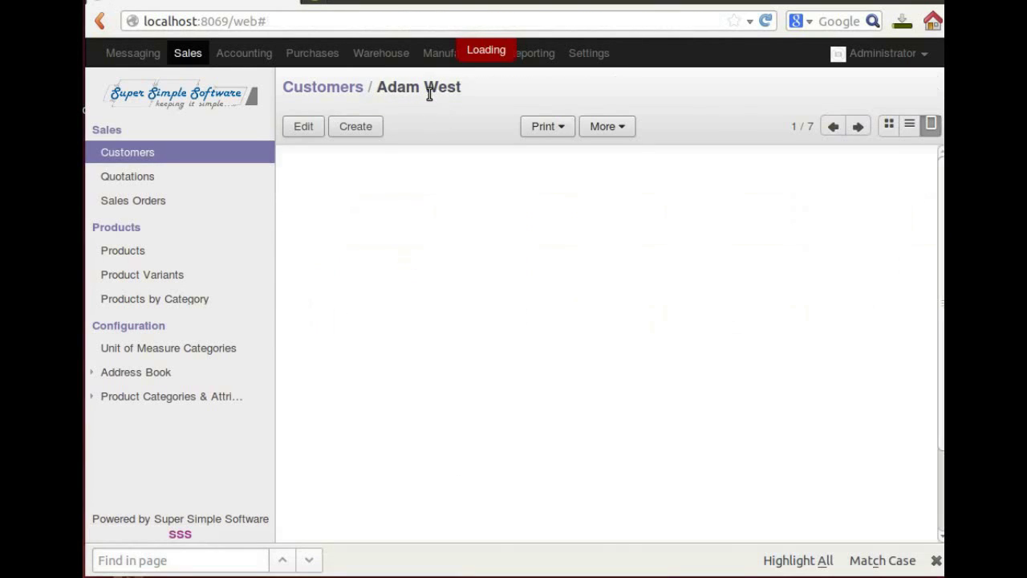
{"action": "left_click", "coordinate": [733, 255]}
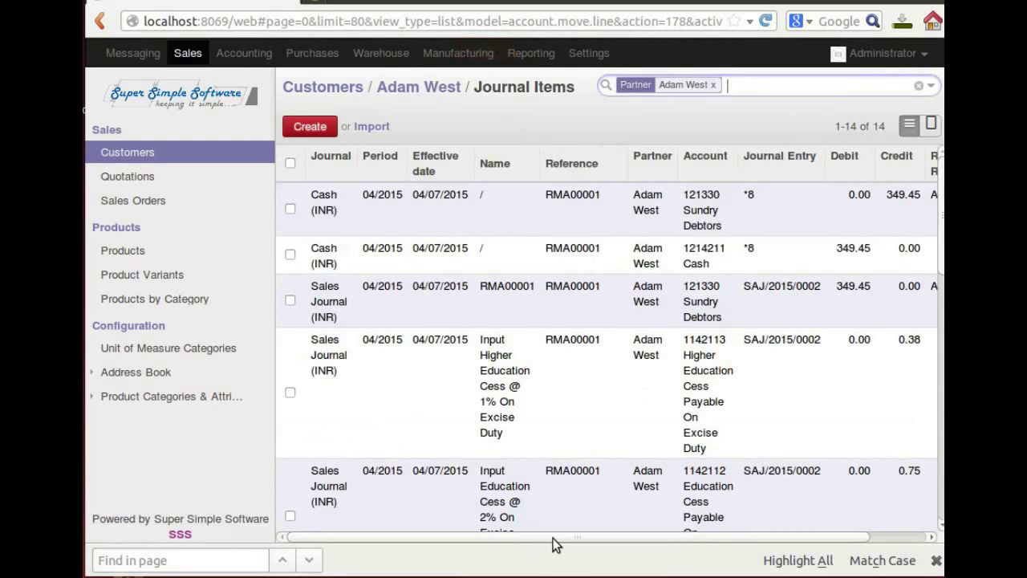
{"action": "mouse_move", "coordinate": [556, 537]}
{"action": "left_mouse_down"}
{"action": "mouse_move", "coordinate": [609, 548]}
{"action": "mouse_move", "coordinate": [551, 548]}
{"action": "left_mouse_up"}
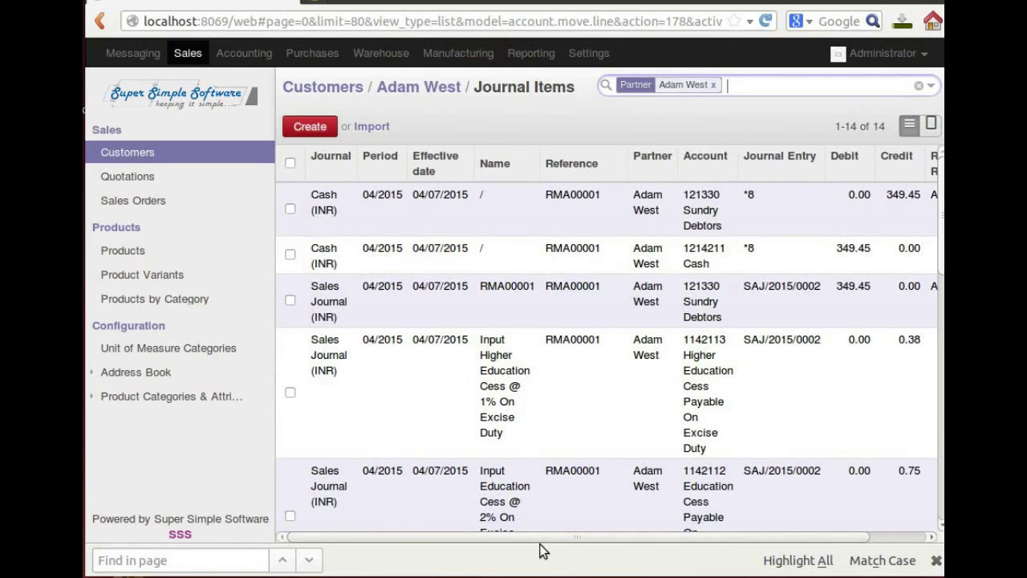
Create a new quotation and select the existing customer from London
{"action": "left_click", "coordinate": [160, 179]}
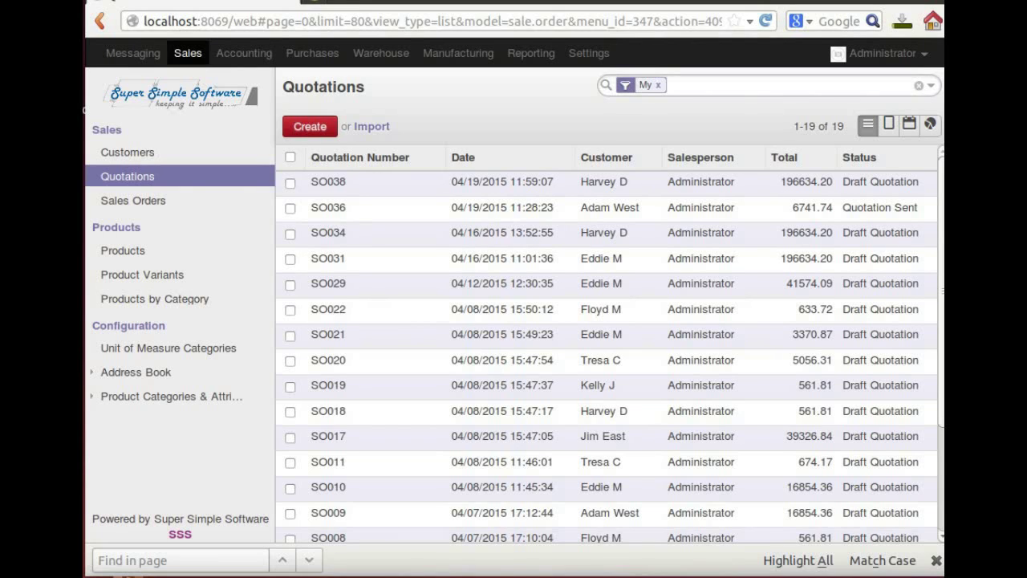
{"action": "left_click", "coordinate": [309, 128]}
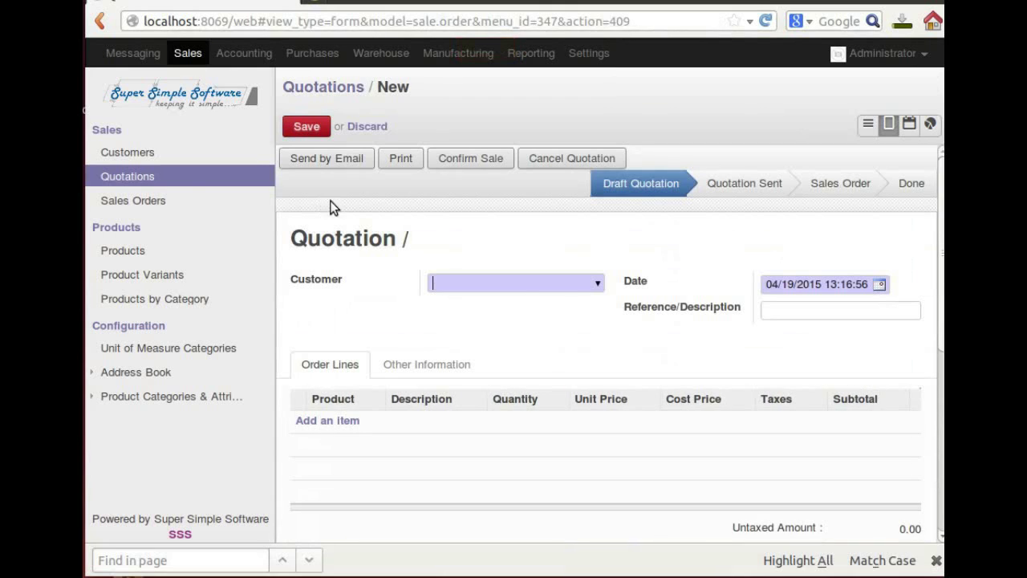
{"action": "left_click", "coordinate": [597, 287]}
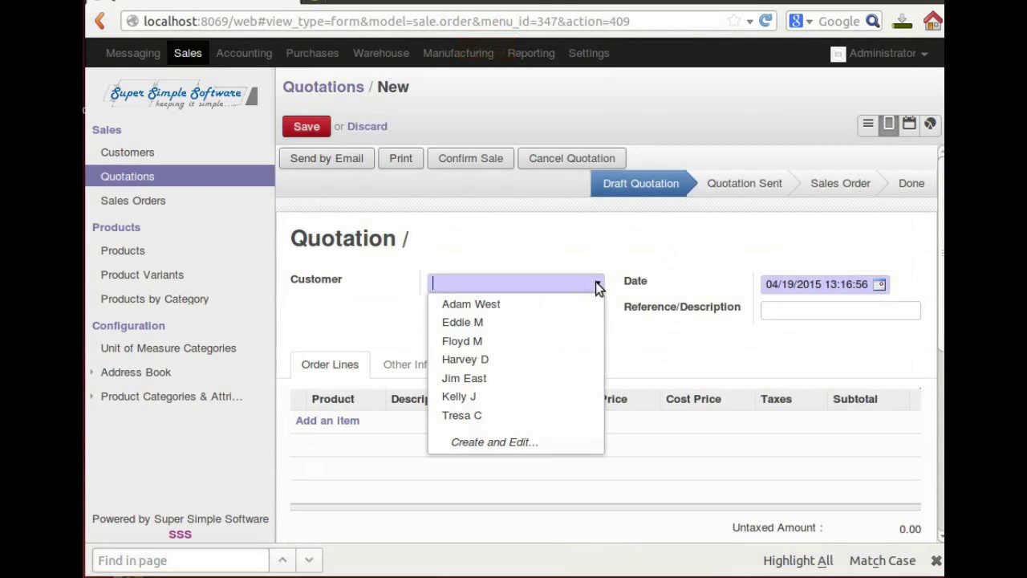
{"action": "left_click", "coordinate": [518, 346]}
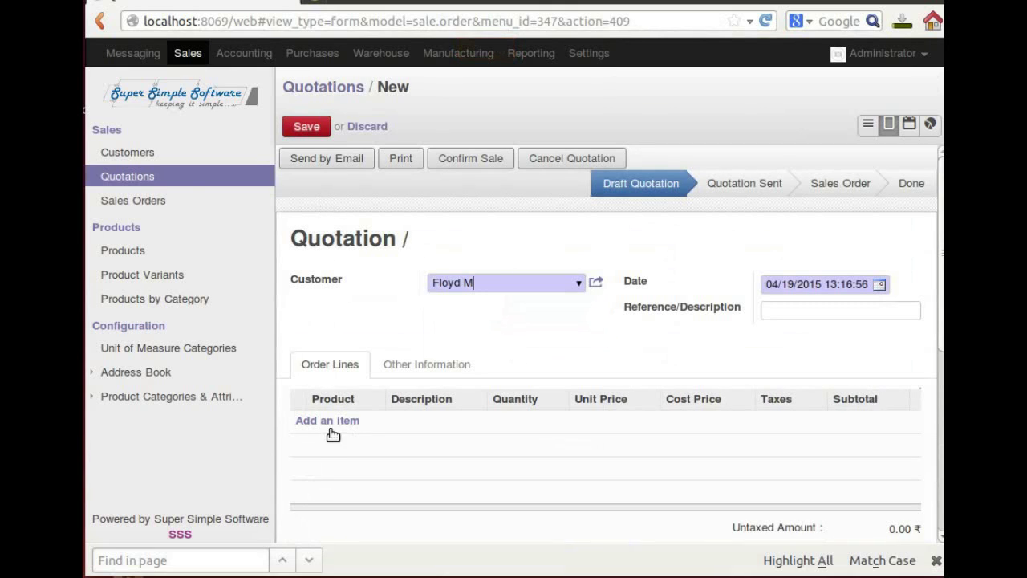
Add an order line for 5 units of Firefox MD 2000 (Bicycle) and save the quotation
{"action": "left_click", "coordinate": [331, 422]}
{"action": "left_click", "coordinate": [374, 424]}
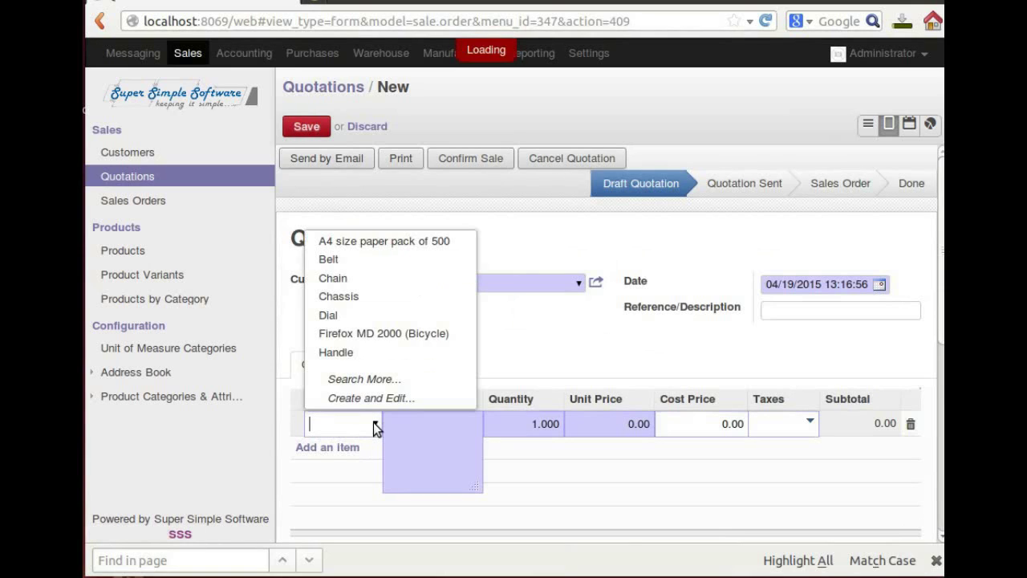
{"action": "left_click", "coordinate": [379, 337]}
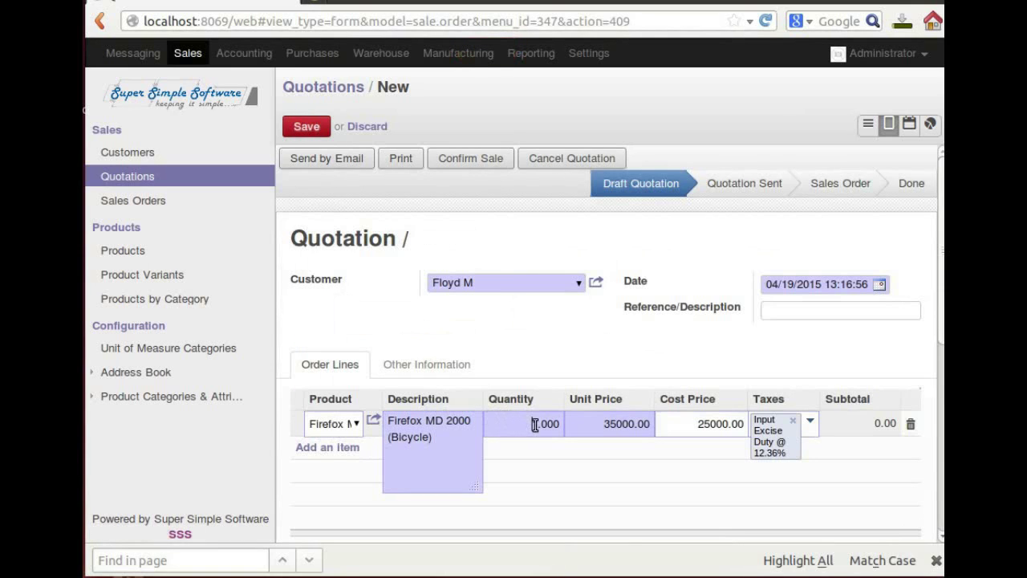
{"action": "left_click_drag", "start_coordinate": [533, 425], "coordinate": [539, 424]}
{"action": "type", "text": "5"}
{"action": "left_click", "coordinate": [312, 128]}
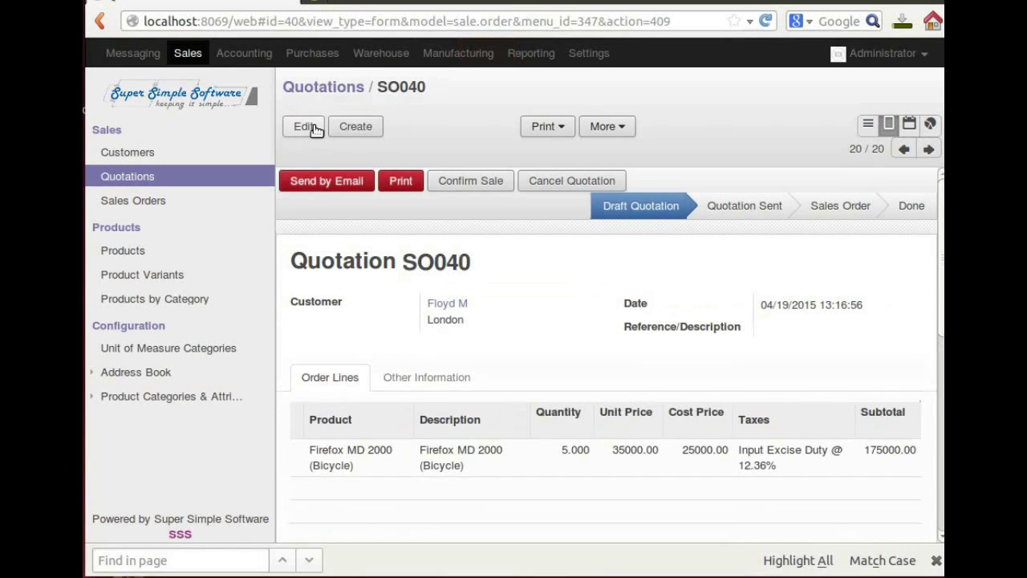
Print the saved bicycle quotation and confirm it as a sale
{"action": "left_click", "coordinate": [389, 185]}
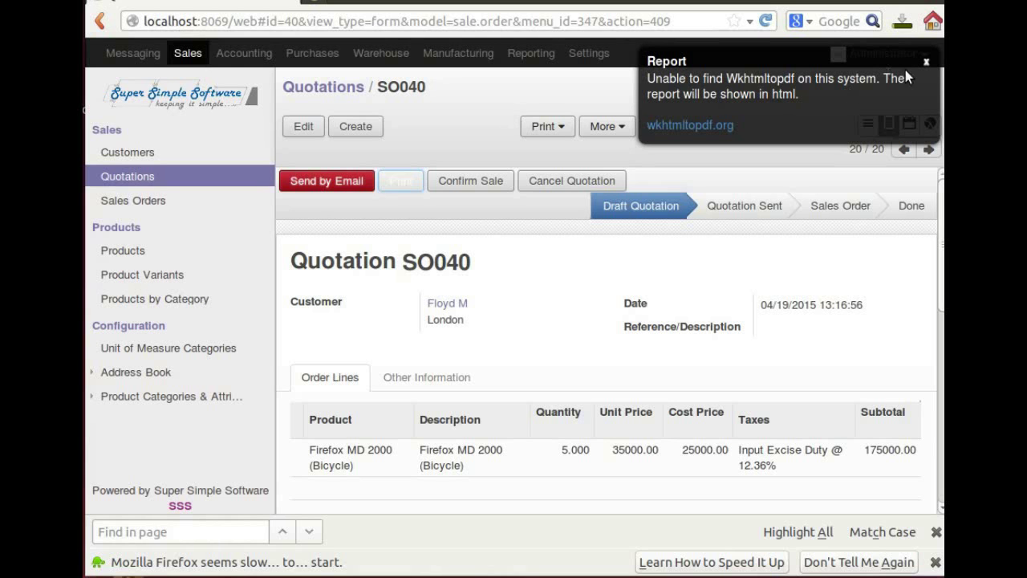
{"action": "left_click", "coordinate": [927, 63]}
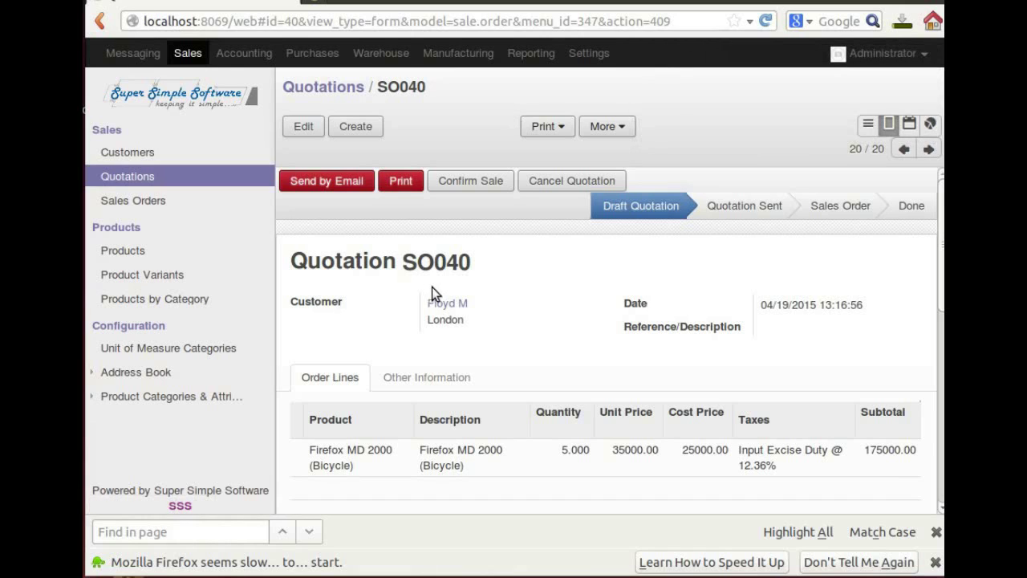
{"action": "left_click", "coordinate": [478, 178]}
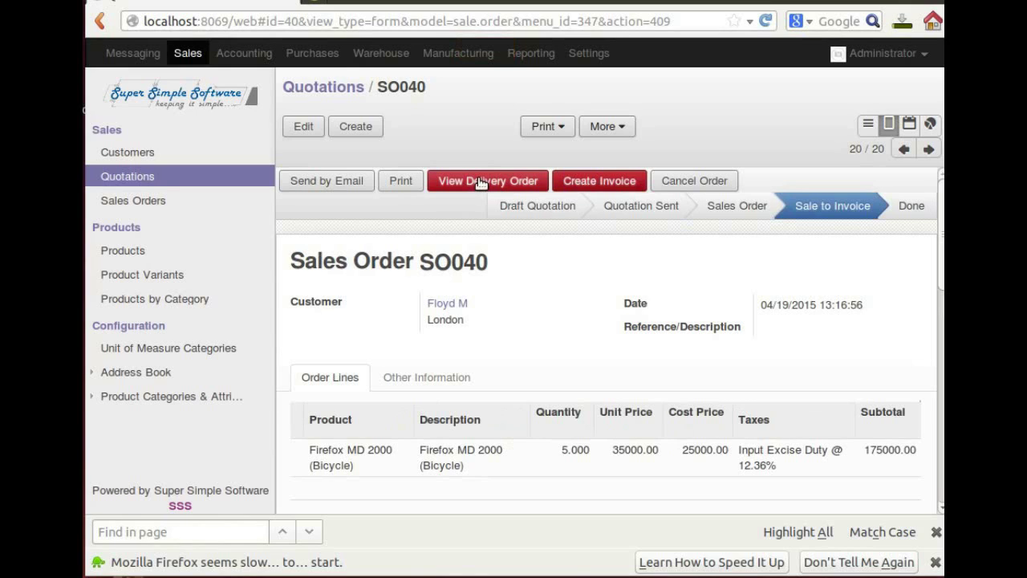
Check the availability of the sales order's delivery and transfer 5 units of Firefox MD 2000 (Bicycle) to the customer
{"action": "left_click", "coordinate": [480, 181]}
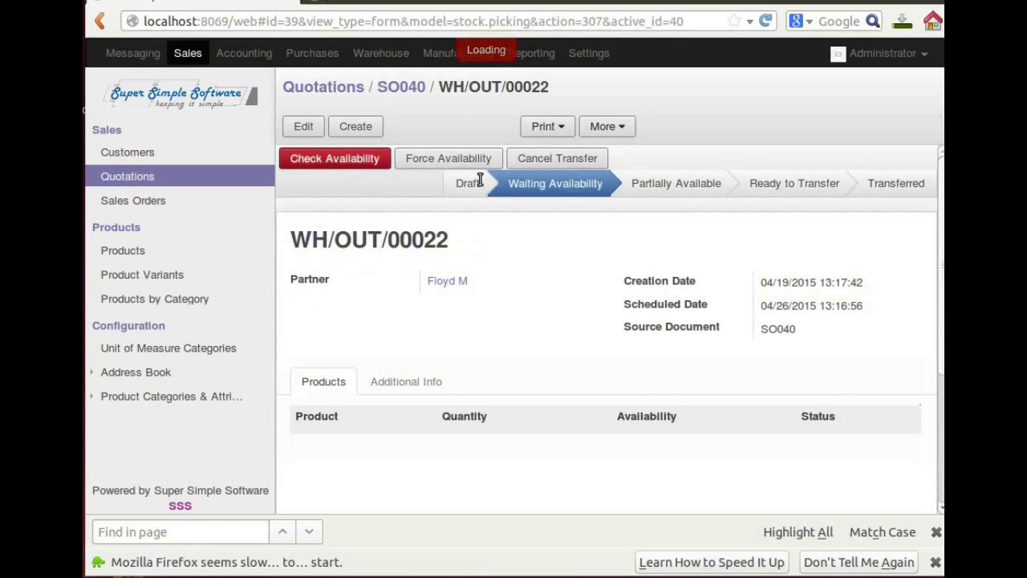
{"action": "left_click", "coordinate": [361, 160]}
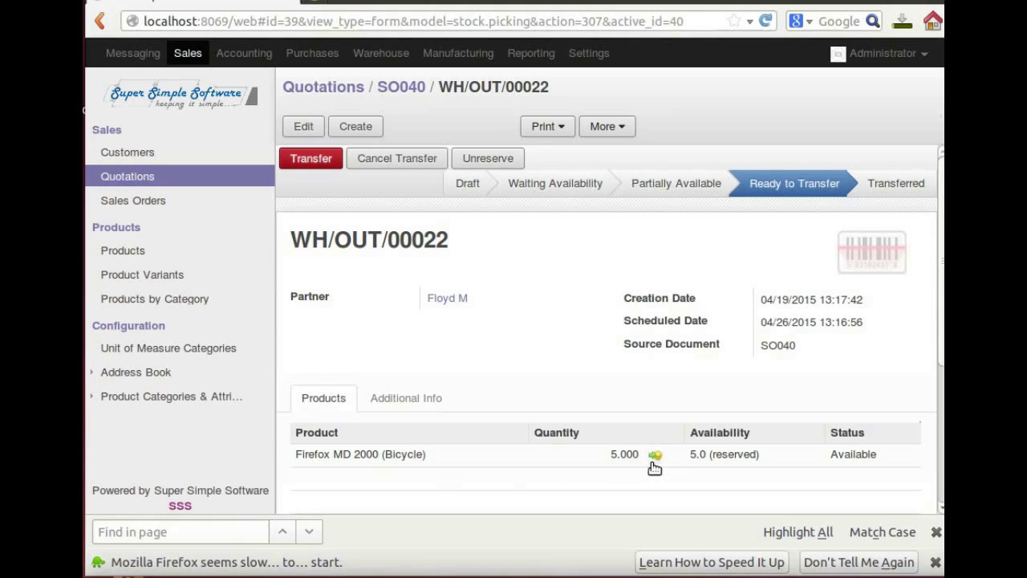
{"action": "left_click", "coordinate": [321, 157]}
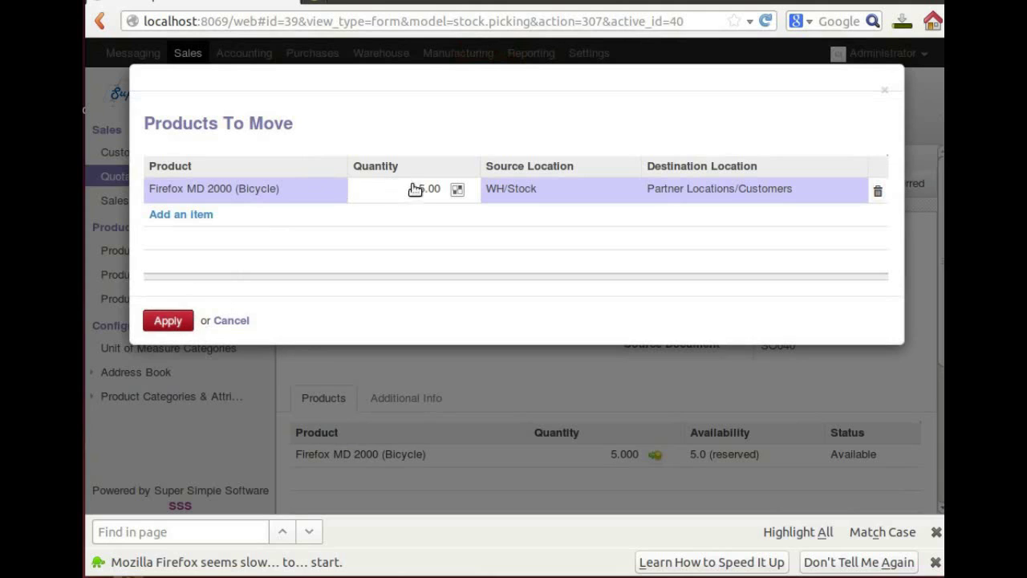
{"action": "left_click_drag", "start_coordinate": [417, 194], "coordinate": [445, 192]}
{"action": "type", "text": "3"}
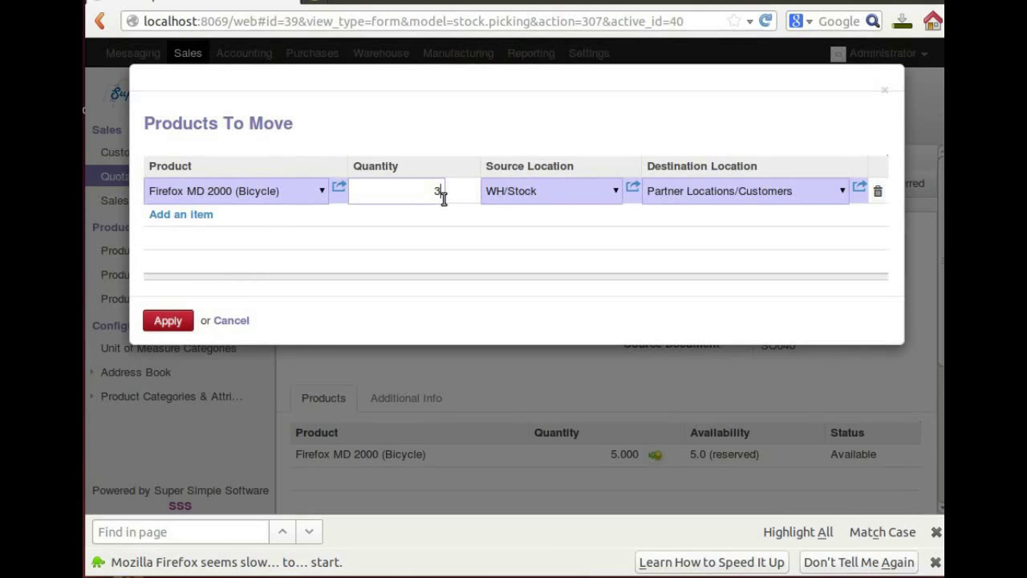
{"action": "key", "text": "BackSpace"}
{"action": "type", "text": "5"}
{"action": "left_click", "coordinate": [168, 320]}
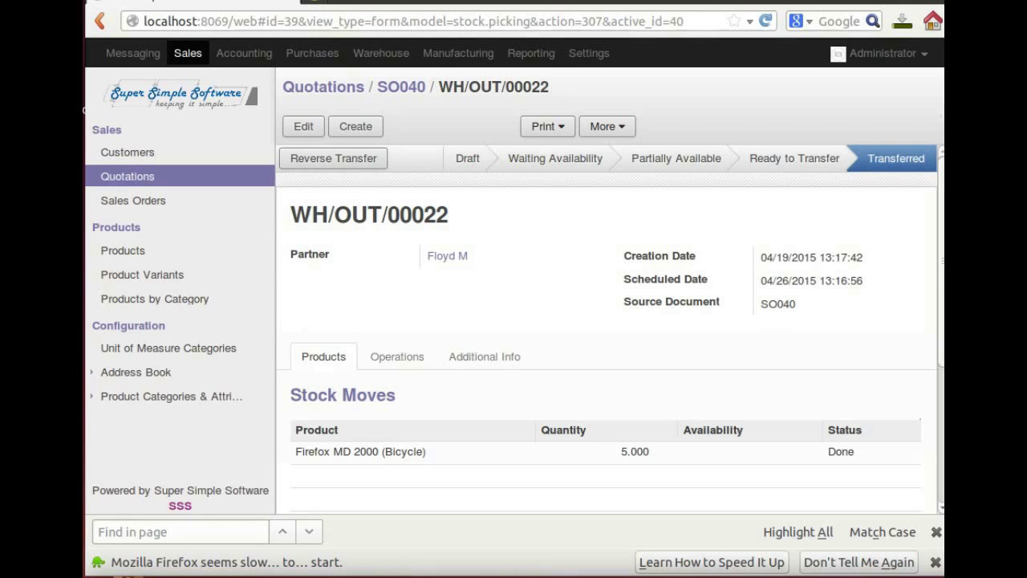
Return to sales order SO040, create a draft invoice for the whole sales order and view it
{"action": "left_click", "coordinate": [395, 87]}
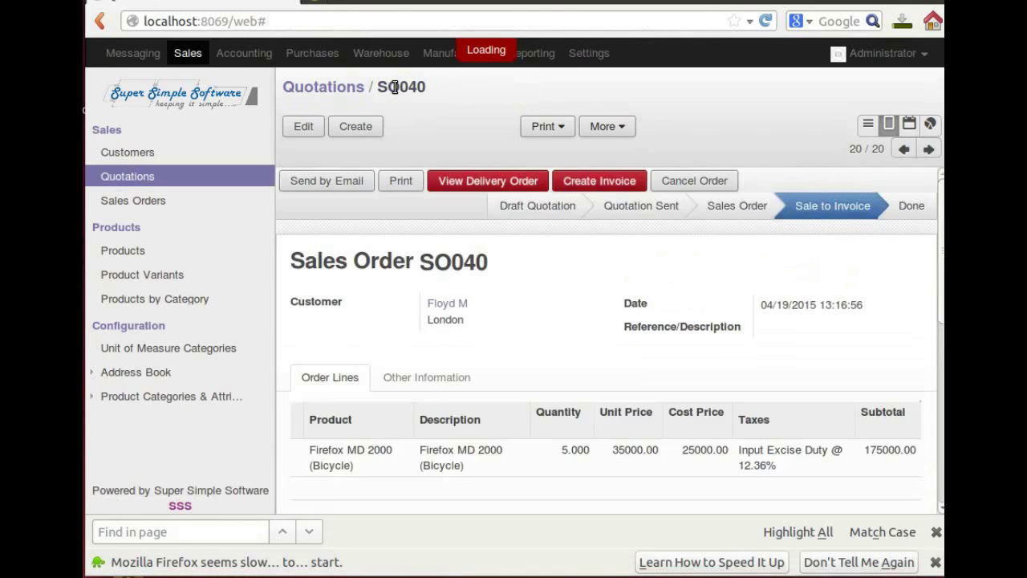
{"action": "left_click", "coordinate": [588, 182]}
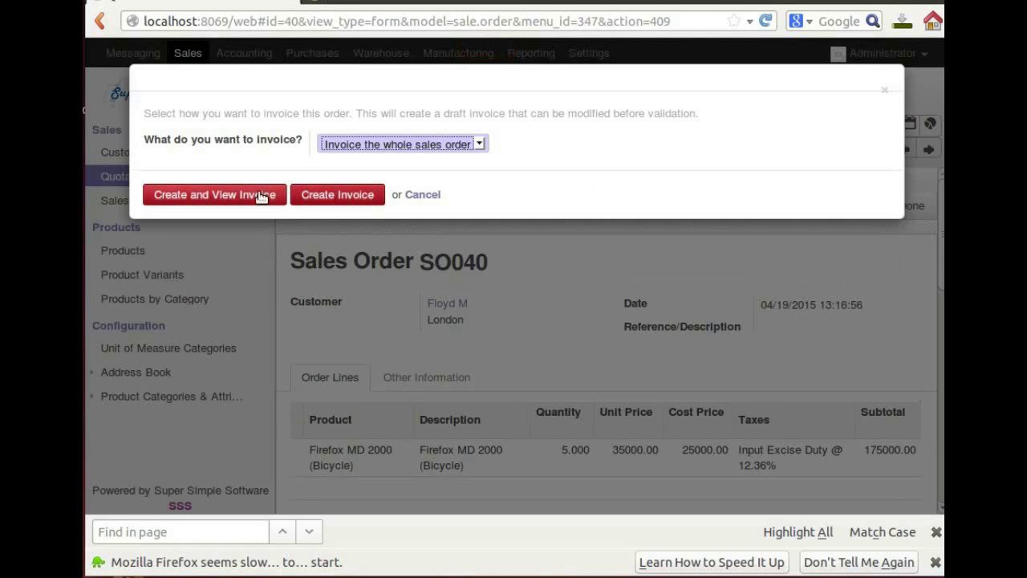
{"action": "left_click", "coordinate": [258, 194]}
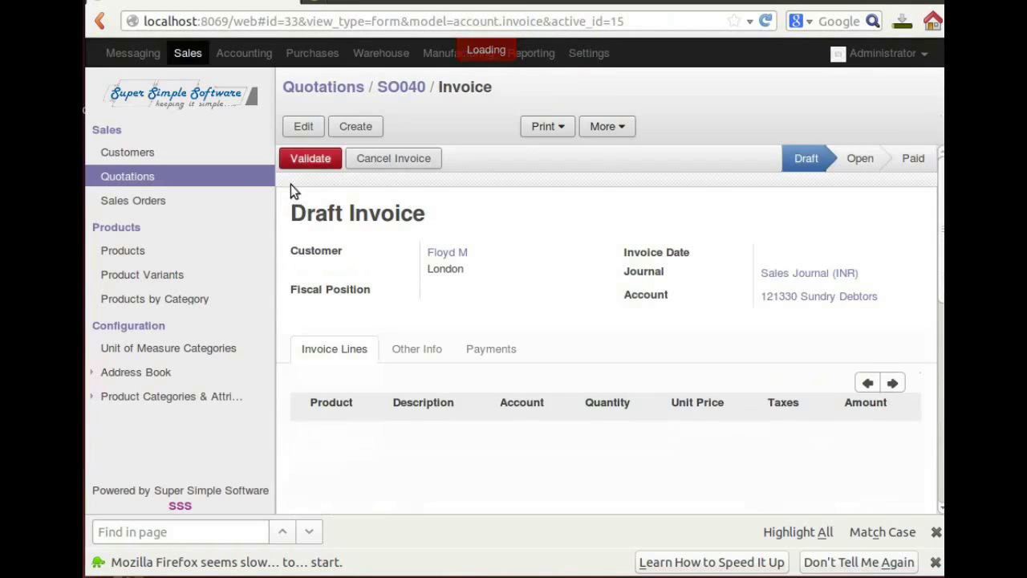
{"action": "scroll", "coordinate": [431, 277], "scroll_direction": "down", "scroll_amount": 5}
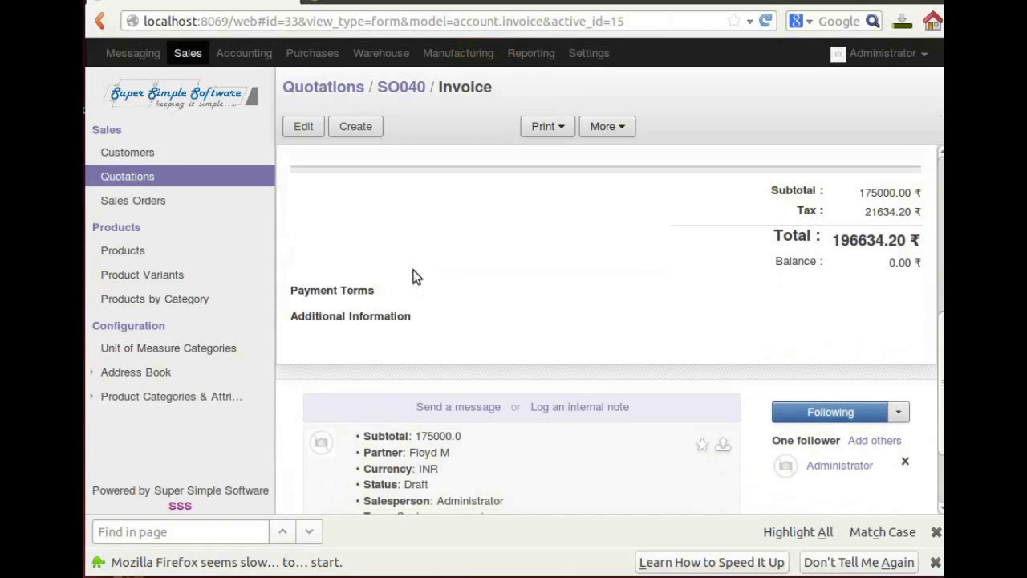
Open the draft invoice for editing and review its invoice lines and the available payment terms
{"action": "left_click", "coordinate": [304, 126]}
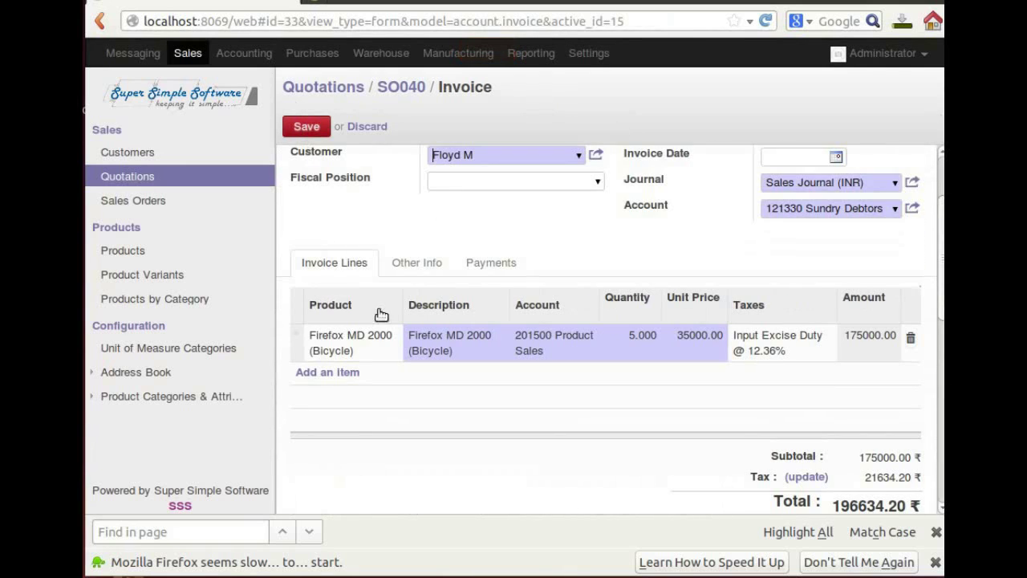
{"action": "scroll", "coordinate": [394, 273], "scroll_direction": "down", "scroll_amount": 3}
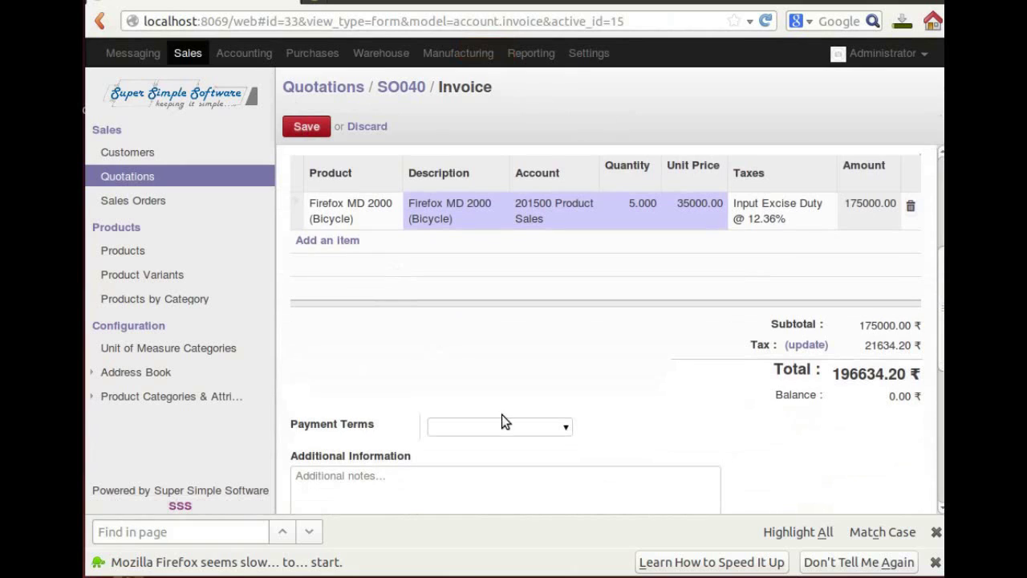
{"action": "left_click", "coordinate": [562, 432]}
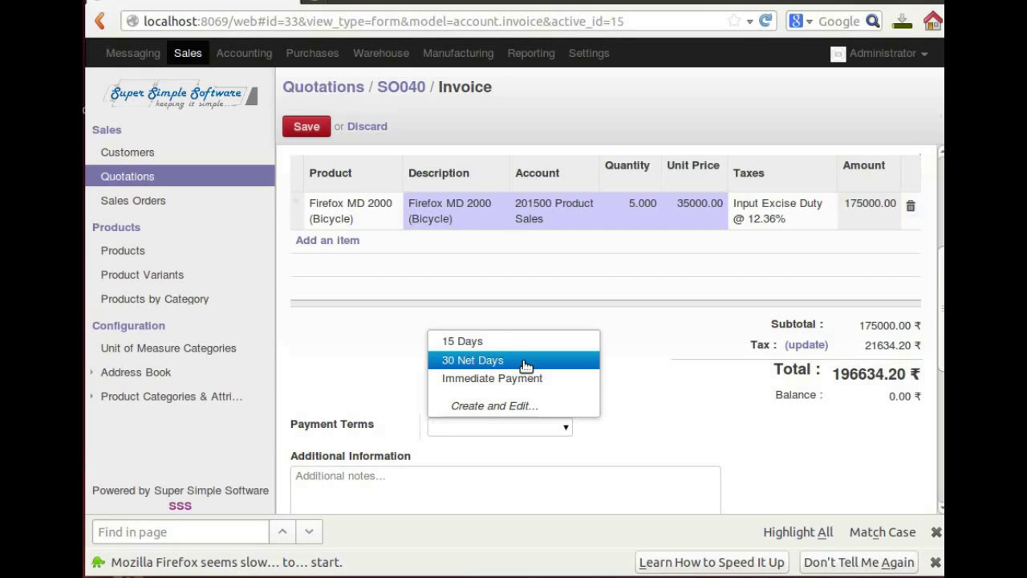
{"action": "left_click", "coordinate": [650, 369]}
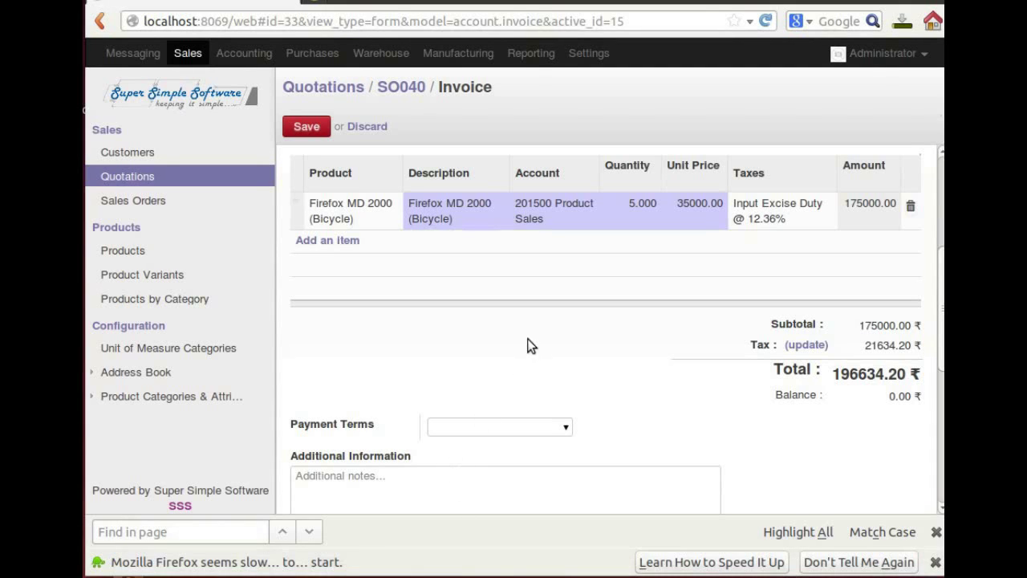
{"action": "scroll", "coordinate": [508, 335], "scroll_direction": "up", "scroll_amount": 1}
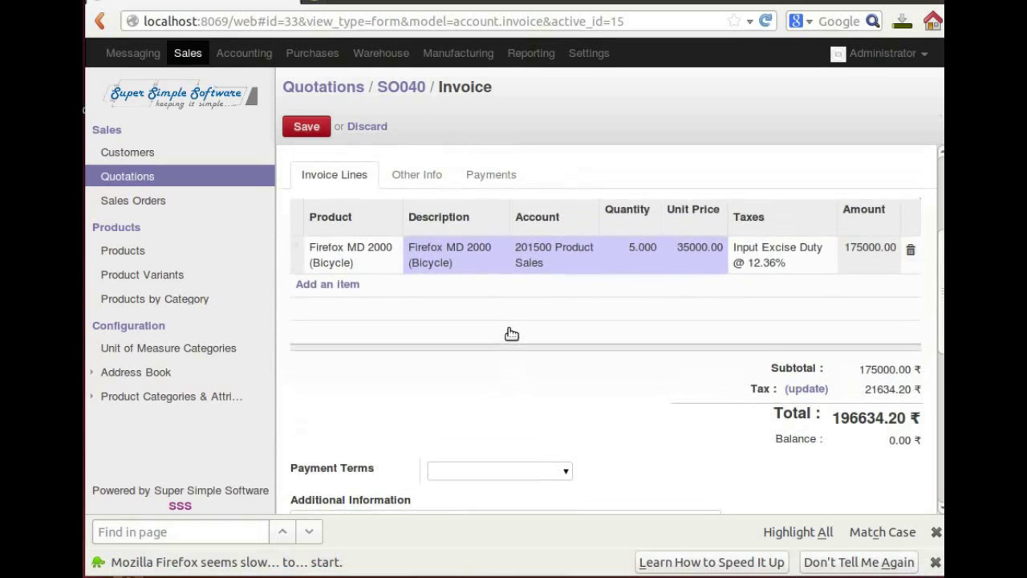
{"action": "scroll", "coordinate": [508, 335], "scroll_direction": "down", "scroll_amount": 9}
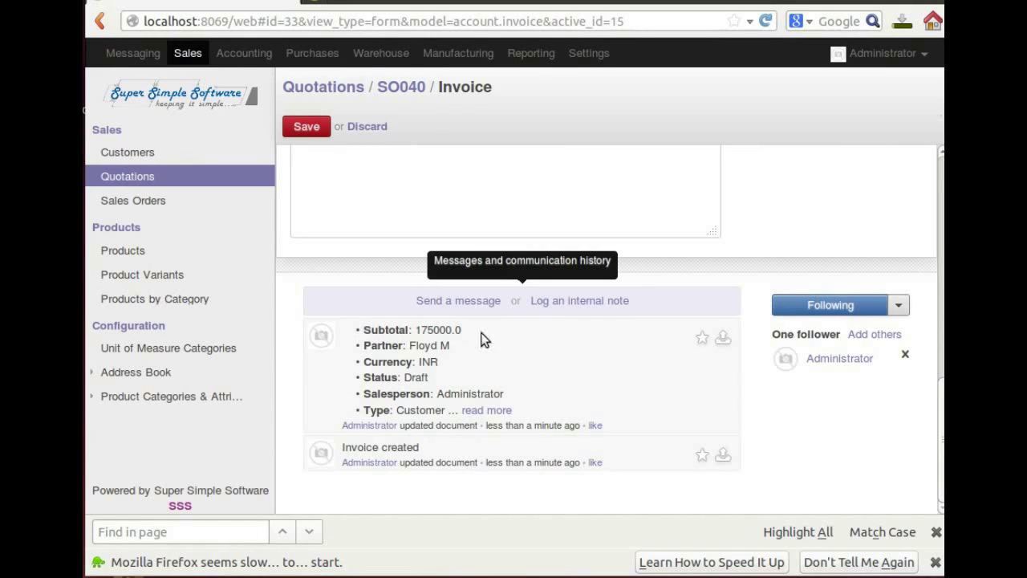
Add an existing contact as a follower of the invoice with an email invitation, and review the invoice's communication history
{"action": "left_click", "coordinate": [864, 337]}
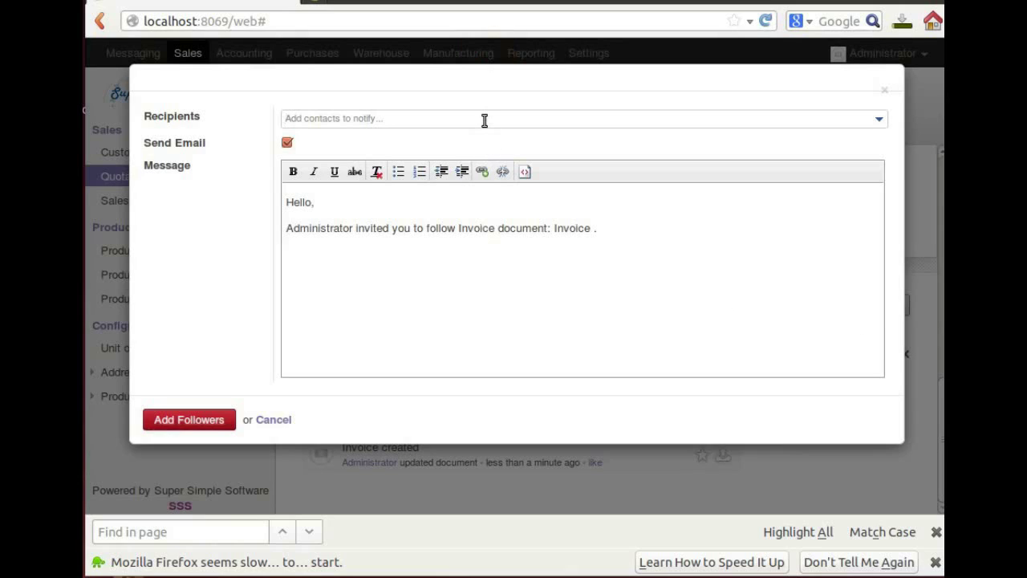
{"action": "type", "text": "ed"}
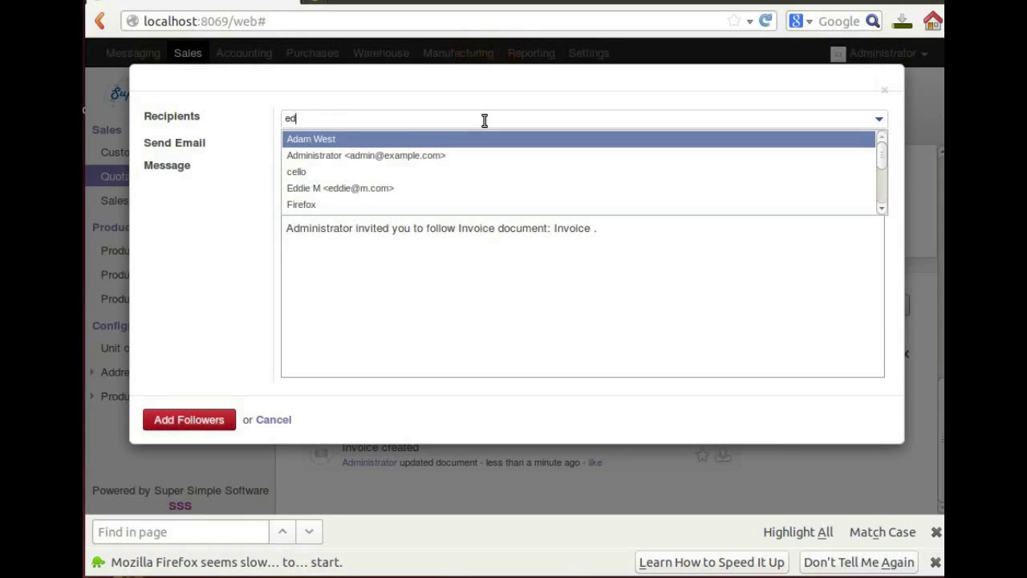
{"action": "type", "text": "die"}
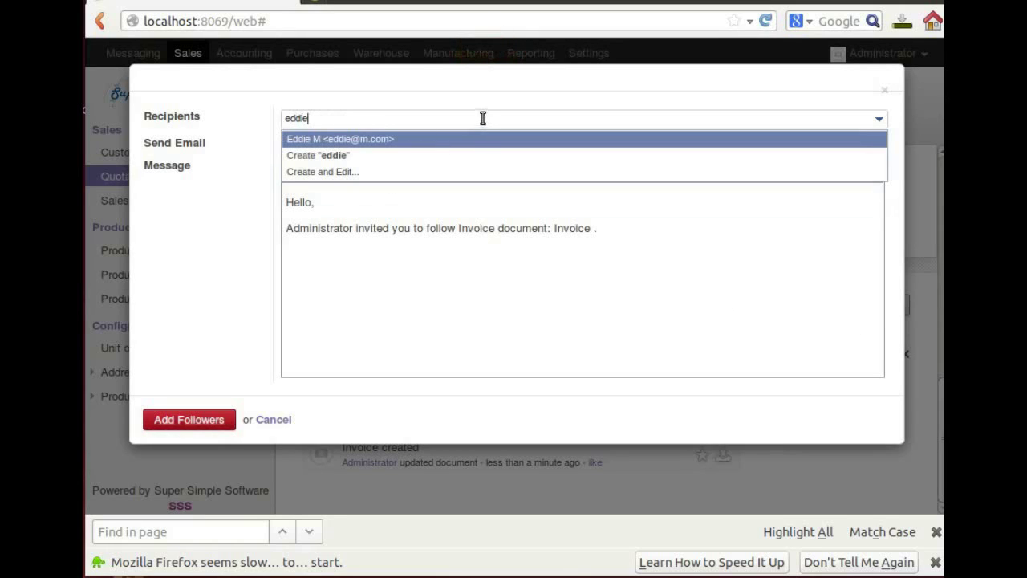
{"action": "left_click", "coordinate": [441, 142]}
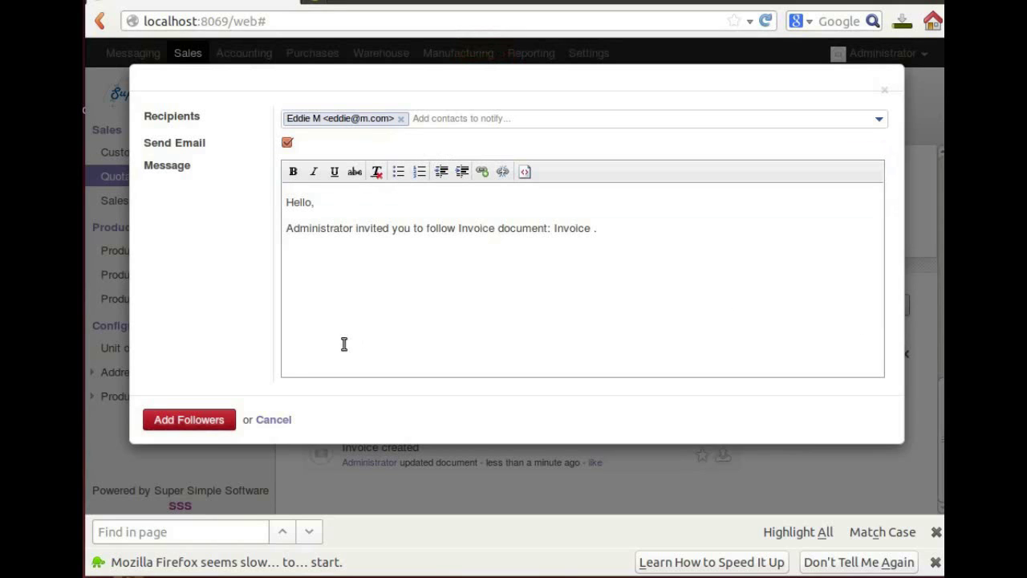
{"action": "left_click", "coordinate": [209, 422]}
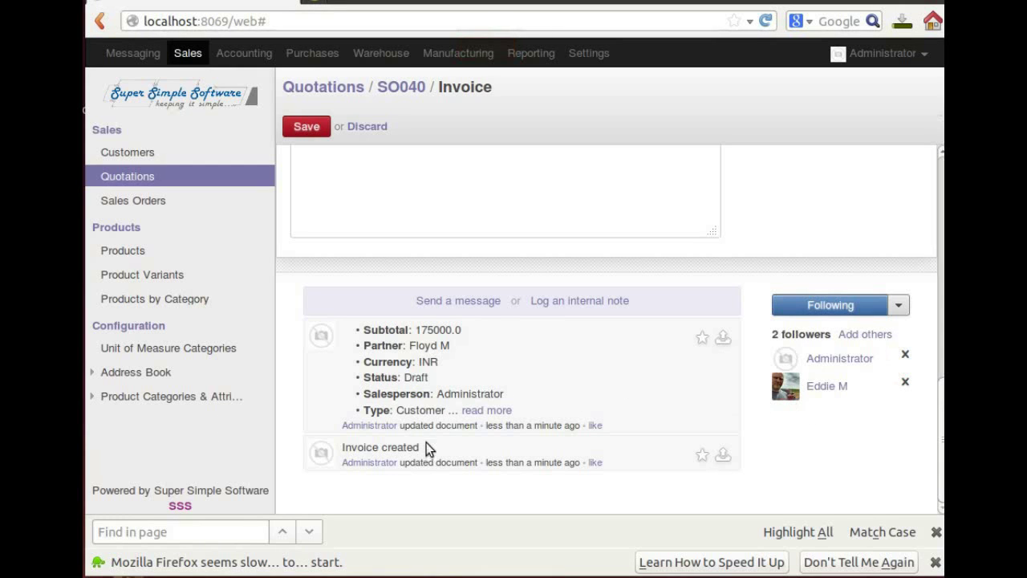
{"action": "left_click_drag", "start_coordinate": [341, 450], "coordinate": [420, 449]}
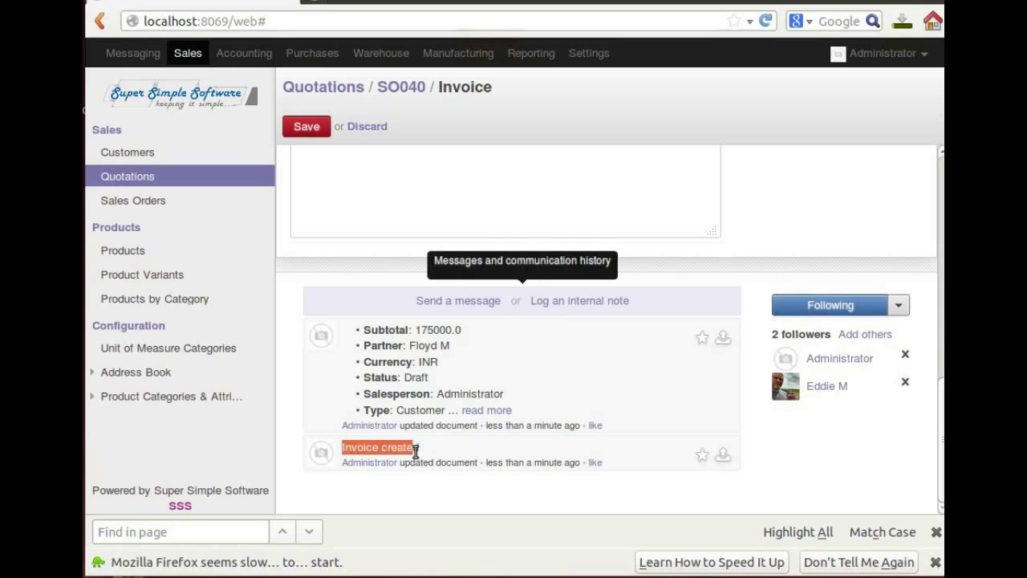
{"action": "left_click_drag", "start_coordinate": [367, 335], "coordinate": [438, 398]}
{"action": "left_click", "coordinate": [590, 373]}
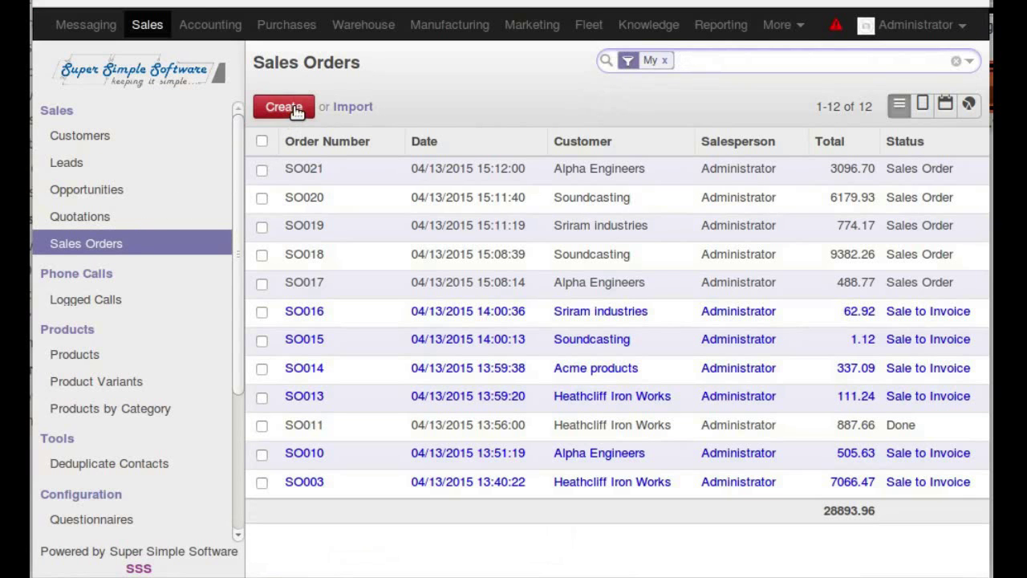
Create a new quotation for the customer Acme products
{"action": "left_click", "coordinate": [293, 110]}
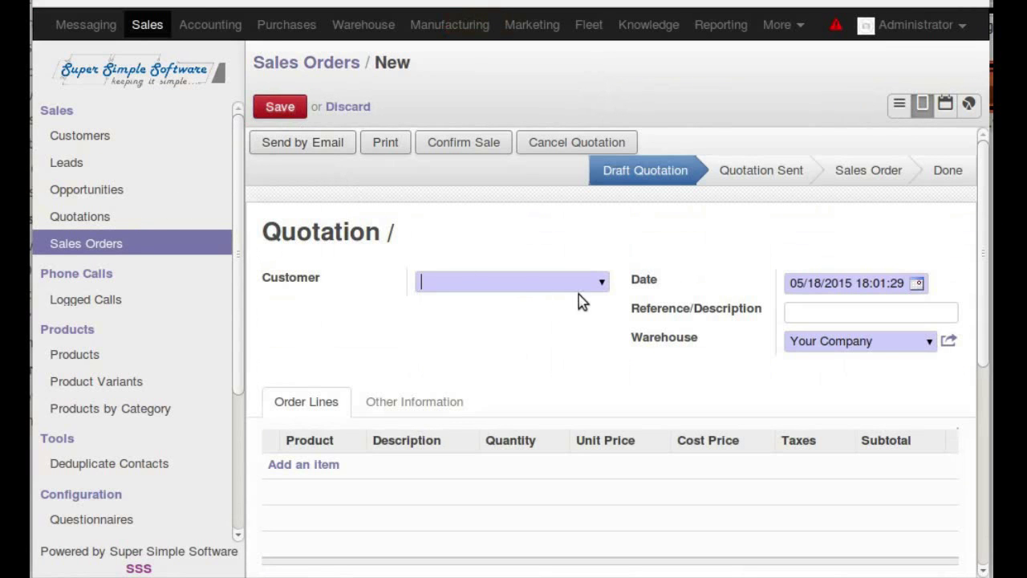
{"action": "left_click", "coordinate": [602, 284]}
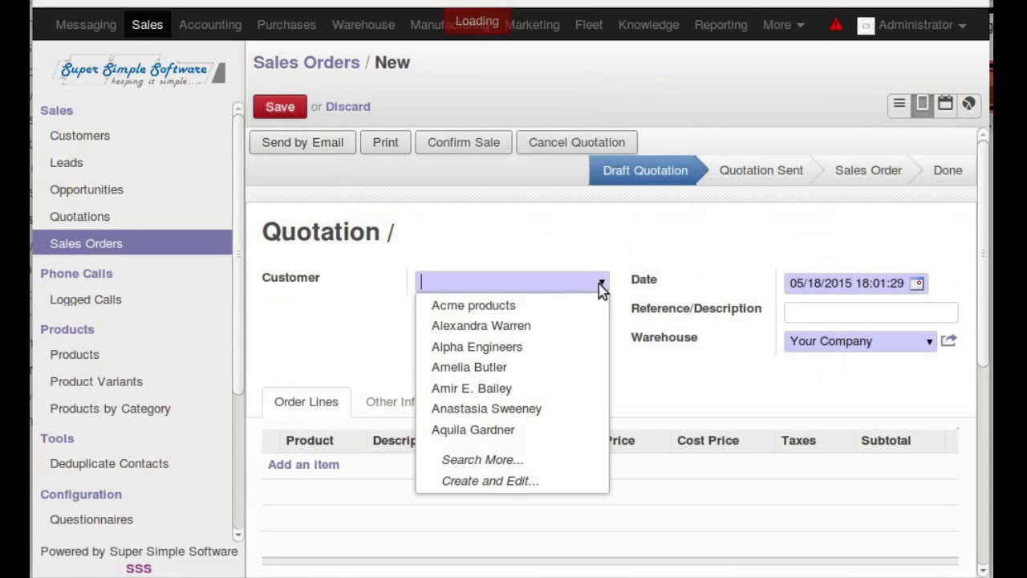
{"action": "left_click", "coordinate": [560, 305]}
Add an order line for 12 units of Cotter Pin with a cost price of 25, and save the quotation
{"action": "left_click", "coordinate": [311, 466]}
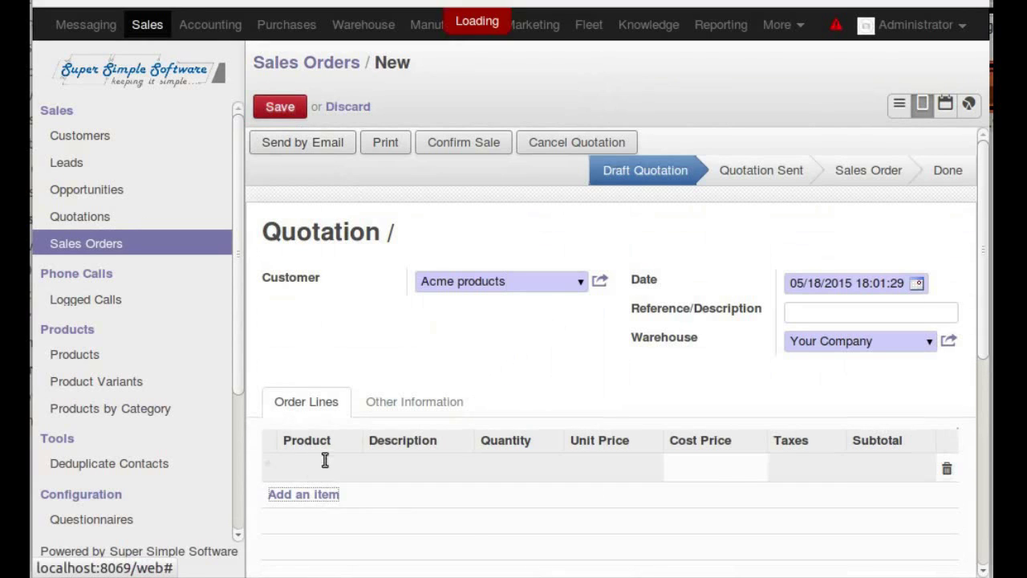
{"action": "left_click", "coordinate": [356, 471]}
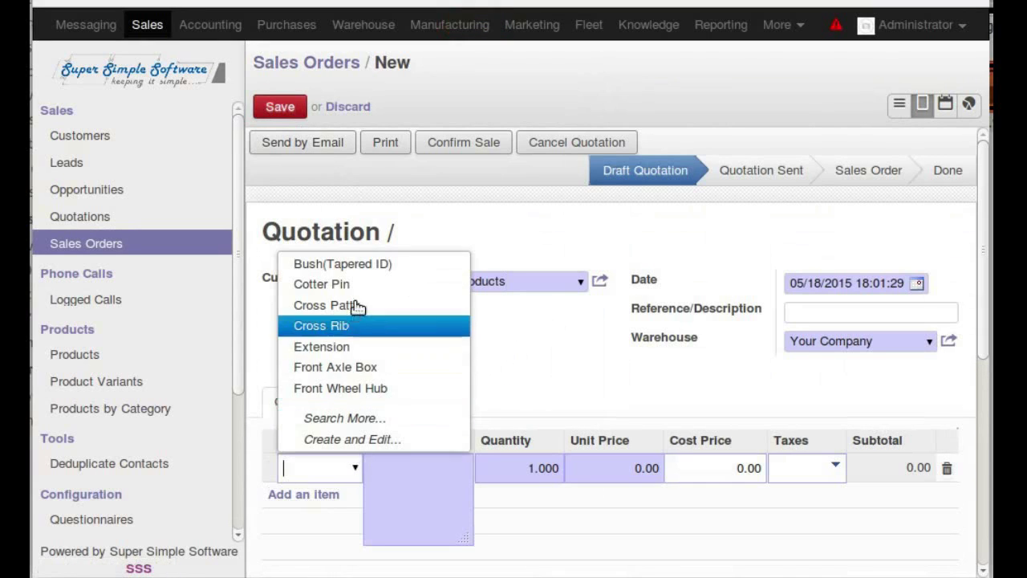
{"action": "left_click", "coordinate": [360, 287]}
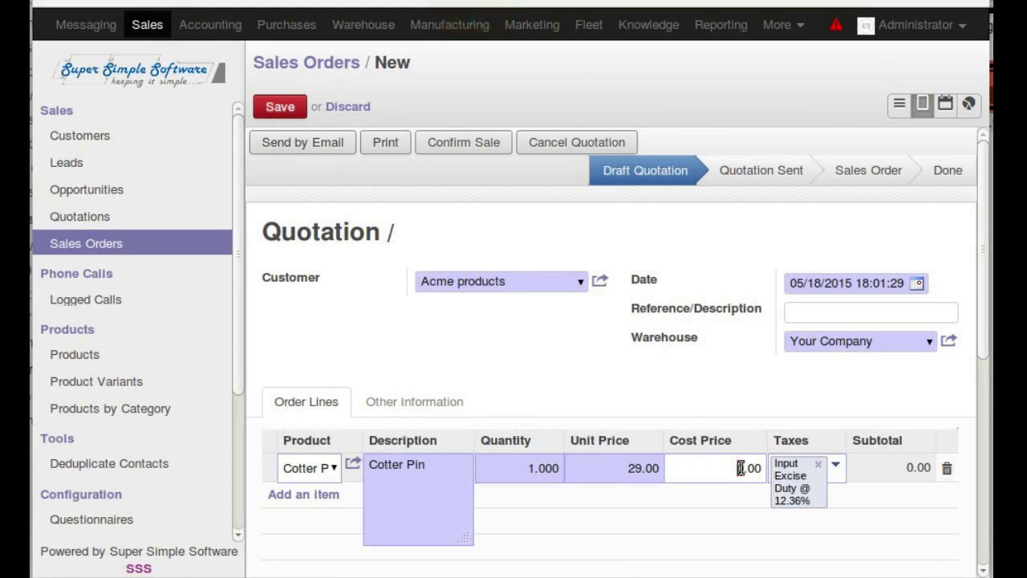
{"action": "left_click_drag", "start_coordinate": [738, 468], "coordinate": [765, 471]}
{"action": "type", "text": "25"}
{"action": "left_click_drag", "start_coordinate": [526, 468], "coordinate": [564, 462]}
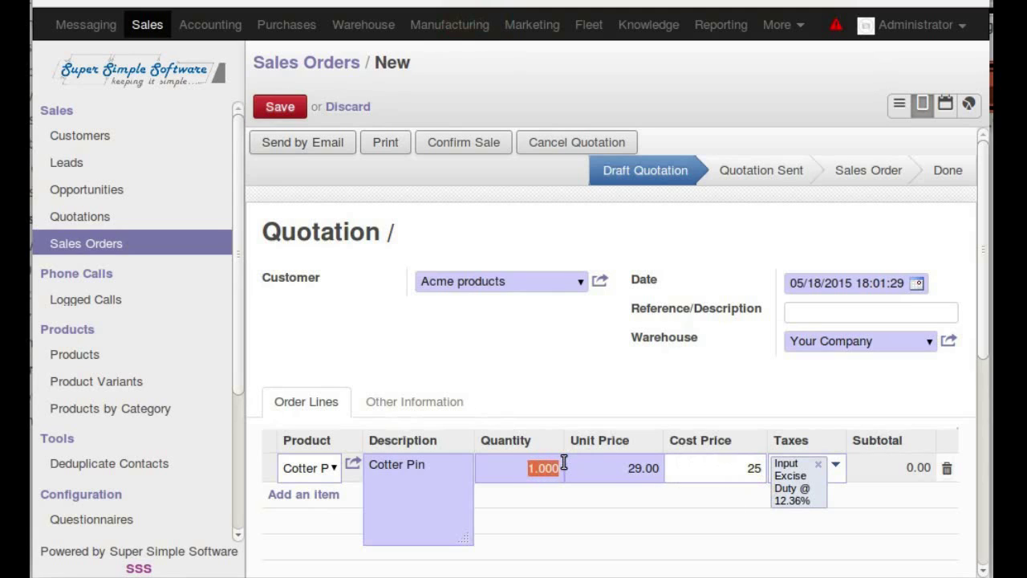
{"action": "type", "text": "12"}
{"action": "left_click", "coordinate": [280, 108]}
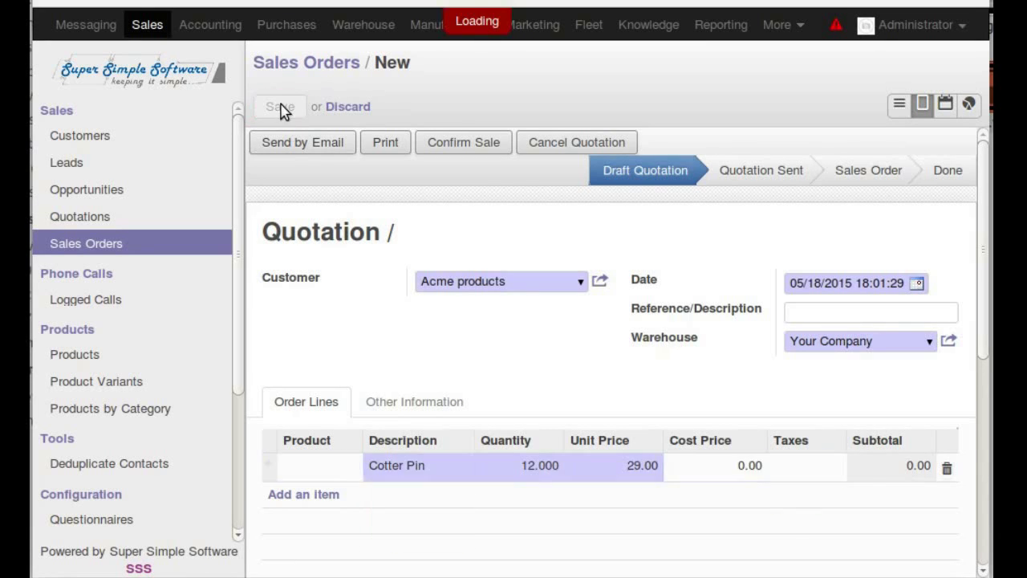
Examine the margin and order line of the saved Cotter Pin quotation
{"action": "scroll", "coordinate": [442, 441], "scroll_direction": "down", "scroll_amount": 5}
{"action": "scroll", "coordinate": [440, 442], "scroll_direction": "up", "scroll_amount": 5}
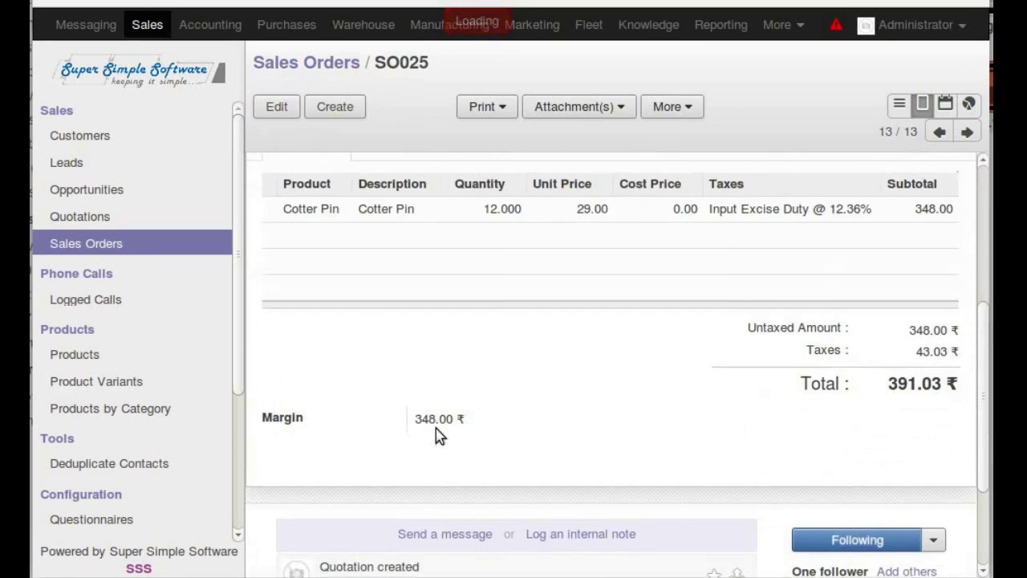
{"action": "left_click_drag", "start_coordinate": [411, 470], "coordinate": [463, 472]}
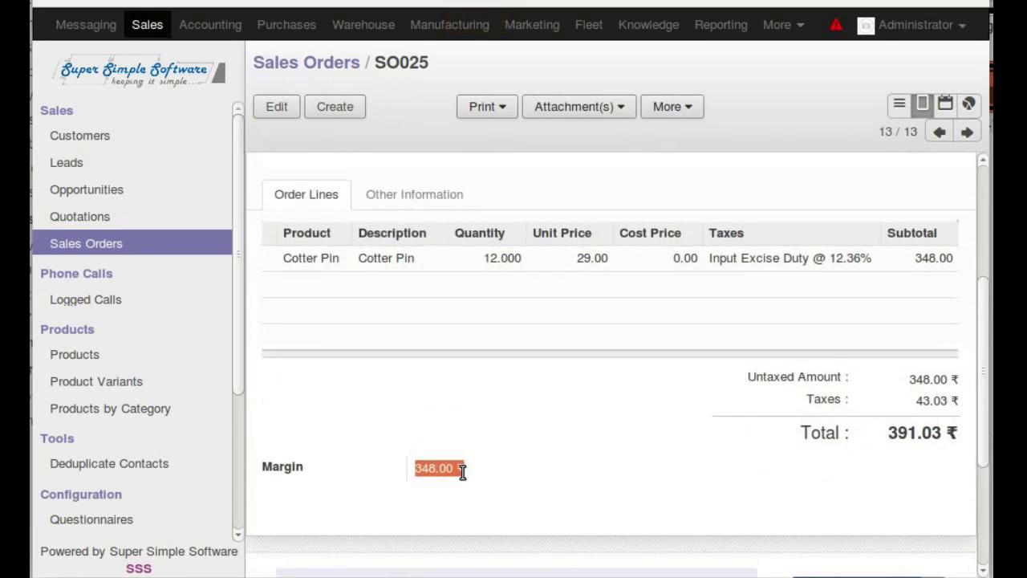
{"action": "left_click", "coordinate": [514, 471]}
{"action": "scroll", "coordinate": [498, 428], "scroll_direction": "up", "scroll_amount": 5}
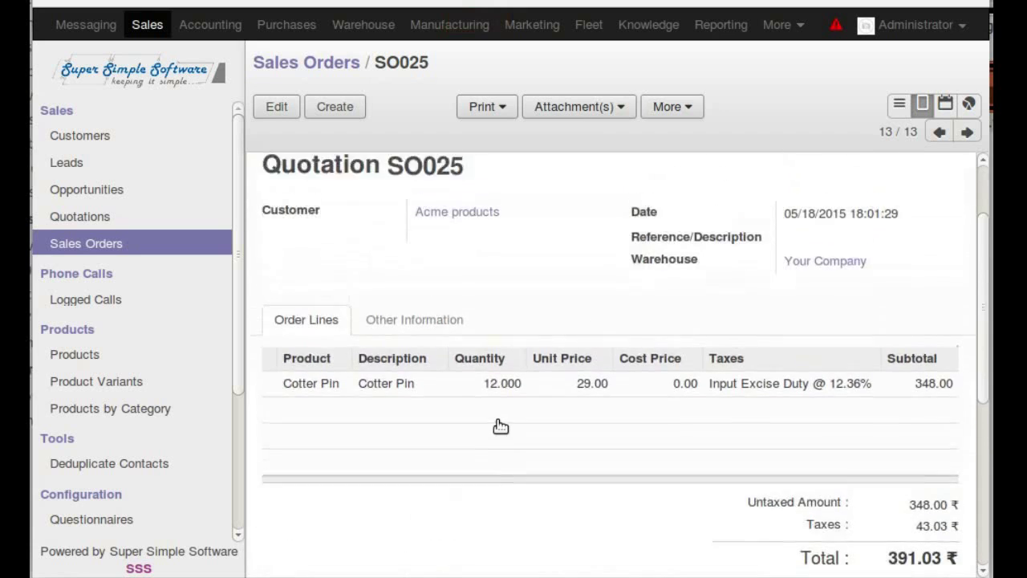
Open the Sales Analysis report, apply the Sales Funnel favorite and group the results by Customer
{"action": "left_click", "coordinate": [720, 24]}
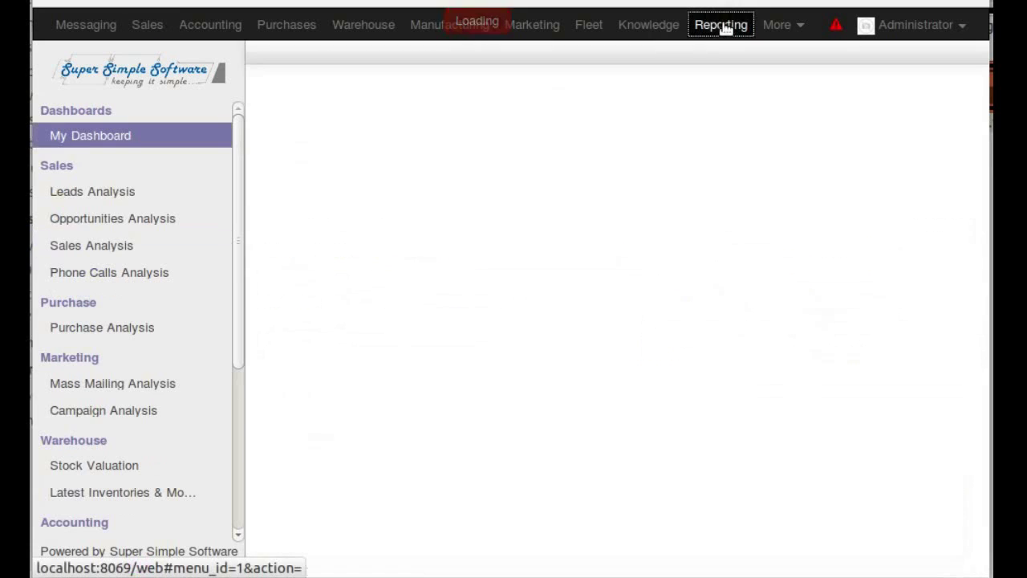
{"action": "left_click", "coordinate": [120, 245]}
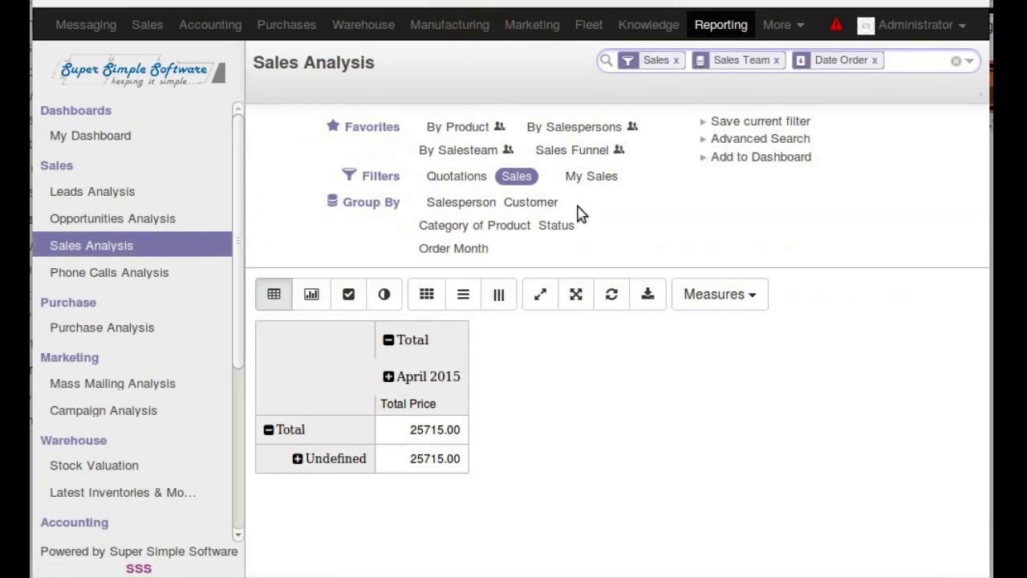
{"action": "left_click", "coordinate": [573, 153]}
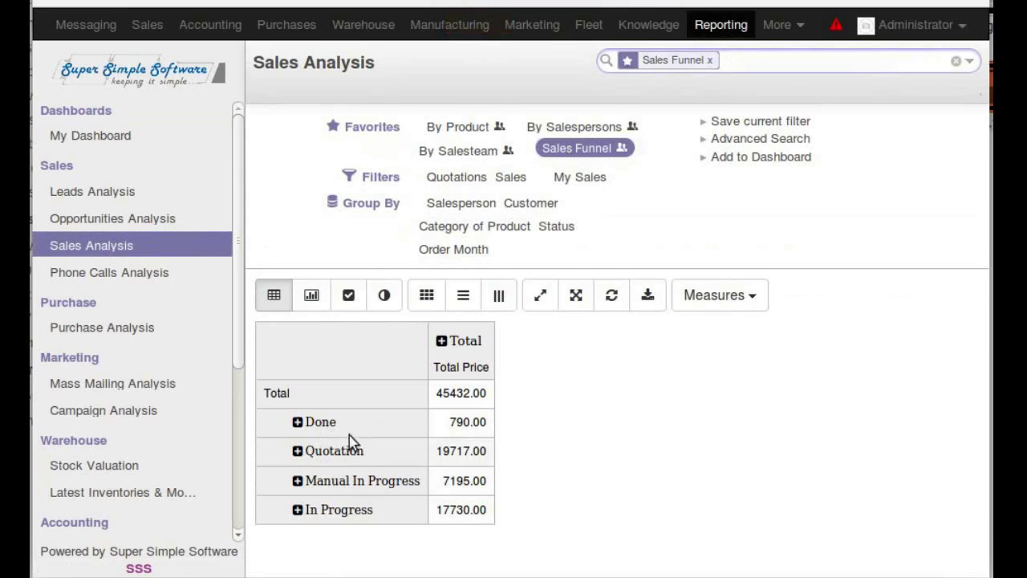
{"action": "left_click", "coordinate": [520, 205]}
Review the customer breakdown per order status and split the report's Total column by Date Order month
{"action": "scroll", "coordinate": [605, 360], "scroll_direction": "down", "scroll_amount": 3}
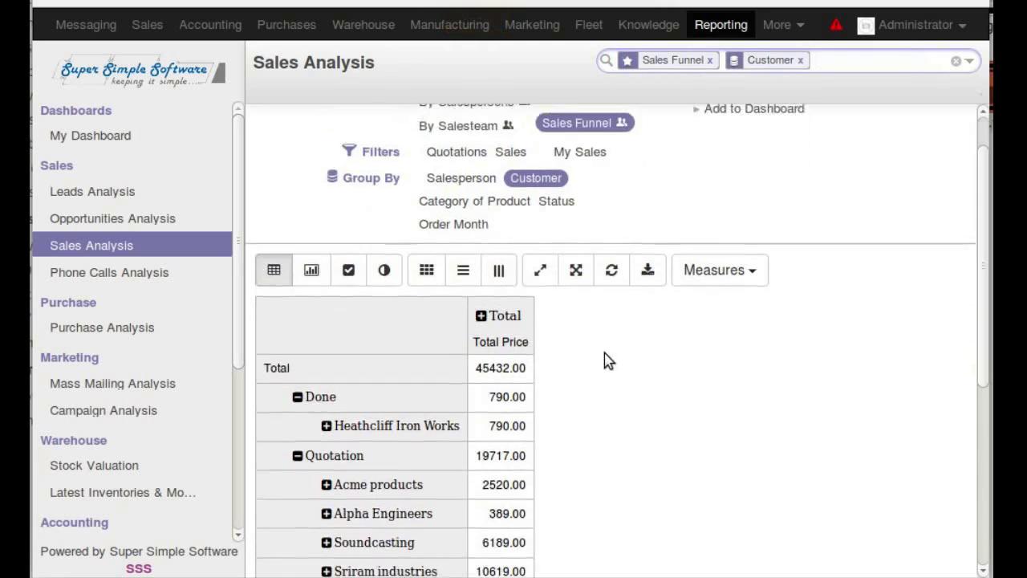
{"action": "scroll", "coordinate": [592, 353], "scroll_direction": "down", "scroll_amount": 1}
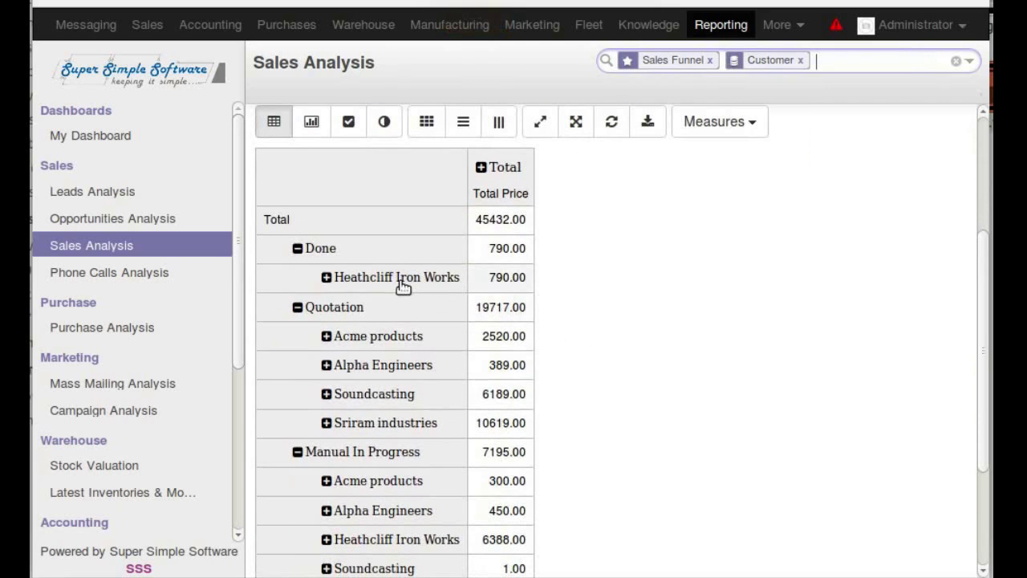
{"action": "scroll", "coordinate": [411, 287], "scroll_direction": "down", "scroll_amount": 1}
{"action": "scroll", "coordinate": [419, 326], "scroll_direction": "down", "scroll_amount": 2}
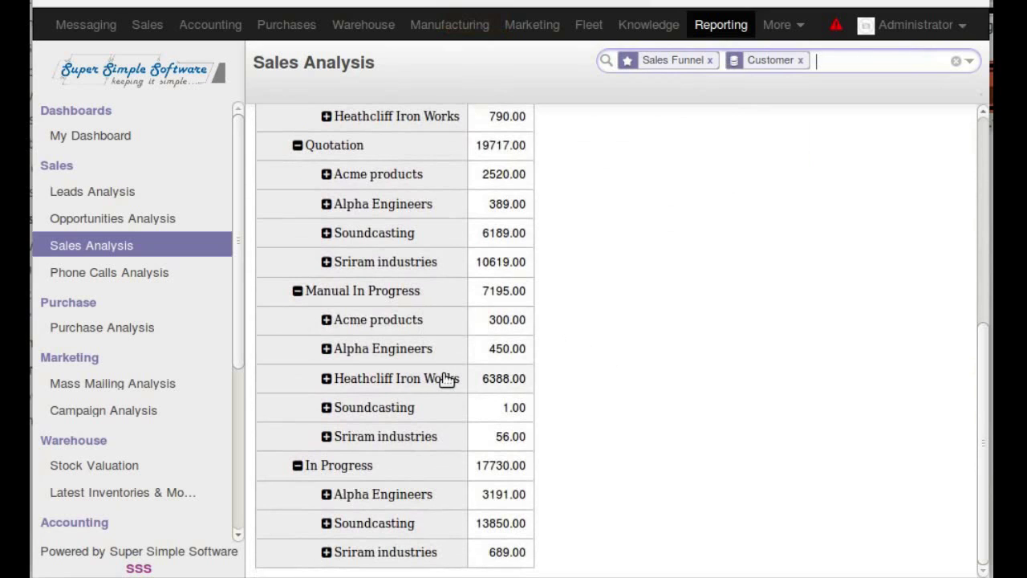
{"action": "scroll", "coordinate": [444, 378], "scroll_direction": "up", "scroll_amount": 1}
{"action": "scroll", "coordinate": [446, 378], "scroll_direction": "up", "scroll_amount": 3}
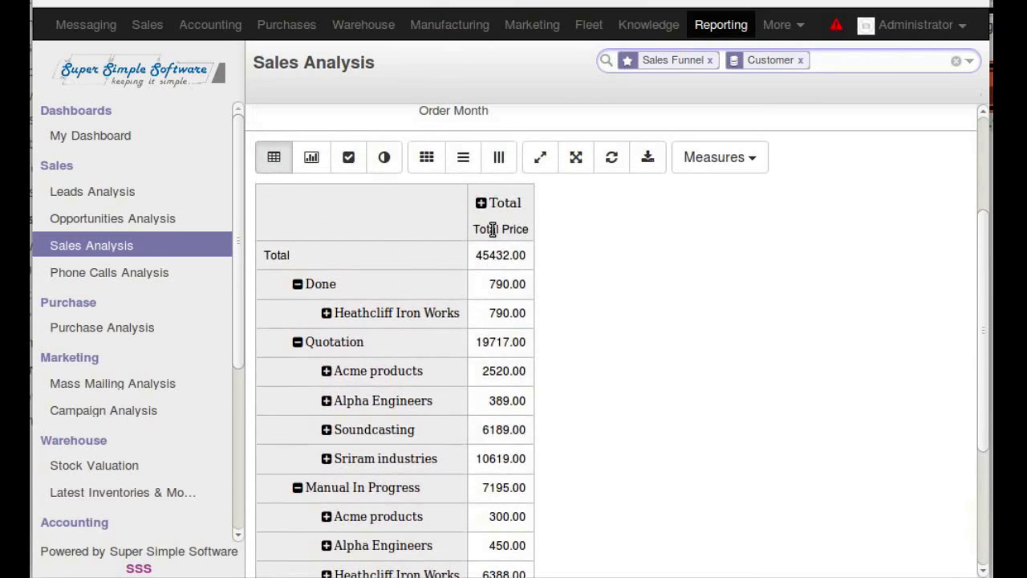
{"action": "left_click", "coordinate": [481, 203]}
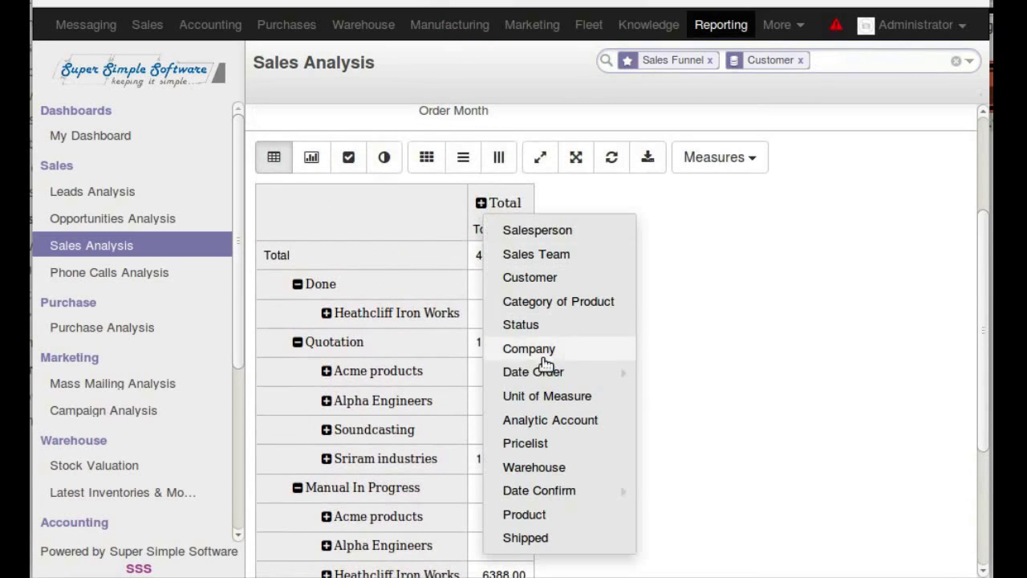
{"action": "mouse_move", "coordinate": [570, 374]}
{"action": "left_click", "coordinate": [683, 419]}
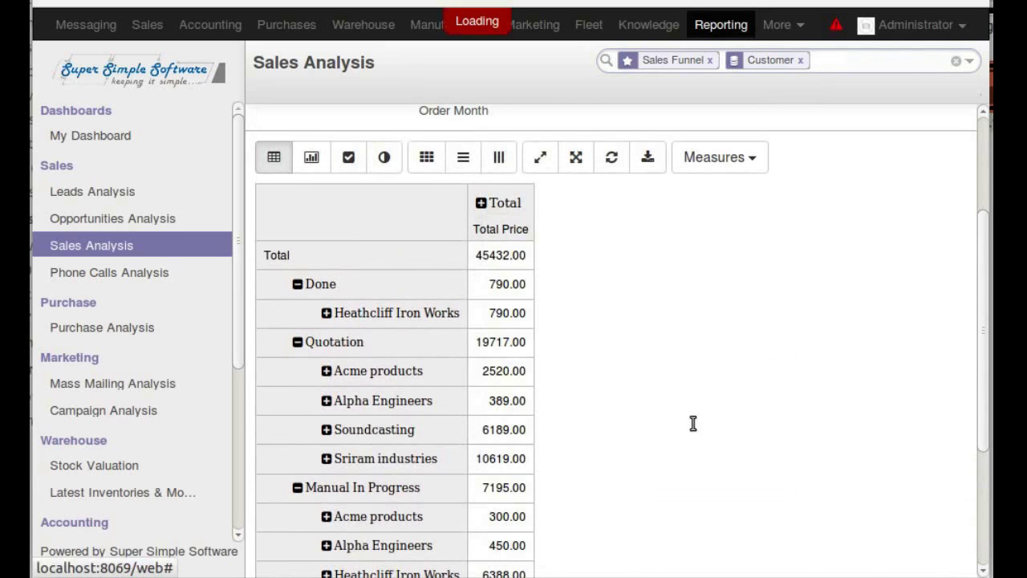
Apply heat map shading across both rows and columns of the monthly Sales Analysis table and review the customer amounts
{"action": "scroll", "coordinate": [626, 350], "scroll_direction": "down", "scroll_amount": 3}
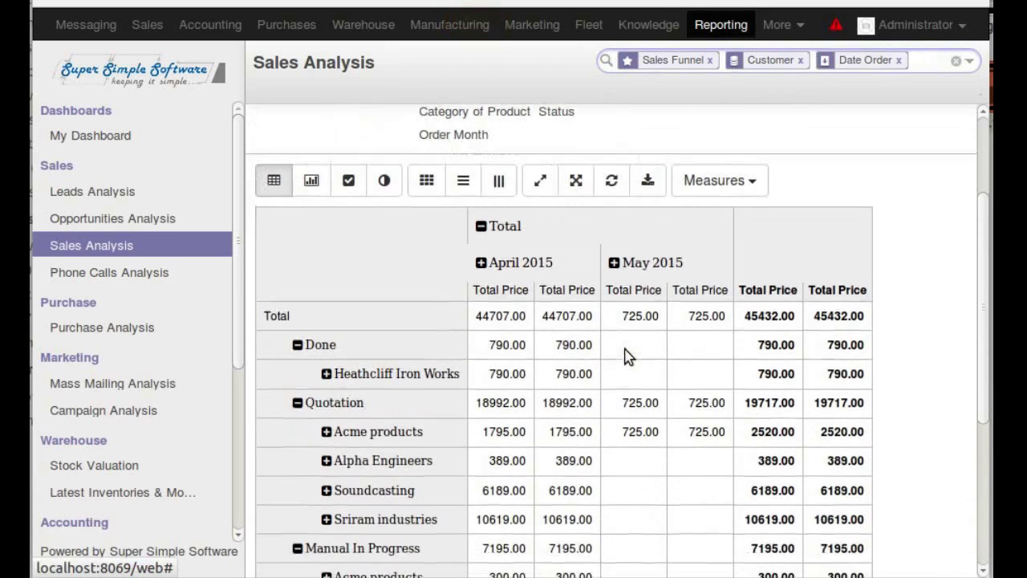
{"action": "scroll", "coordinate": [625, 351], "scroll_direction": "down", "scroll_amount": 1}
{"action": "scroll", "coordinate": [619, 331], "scroll_direction": "down", "scroll_amount": 3}
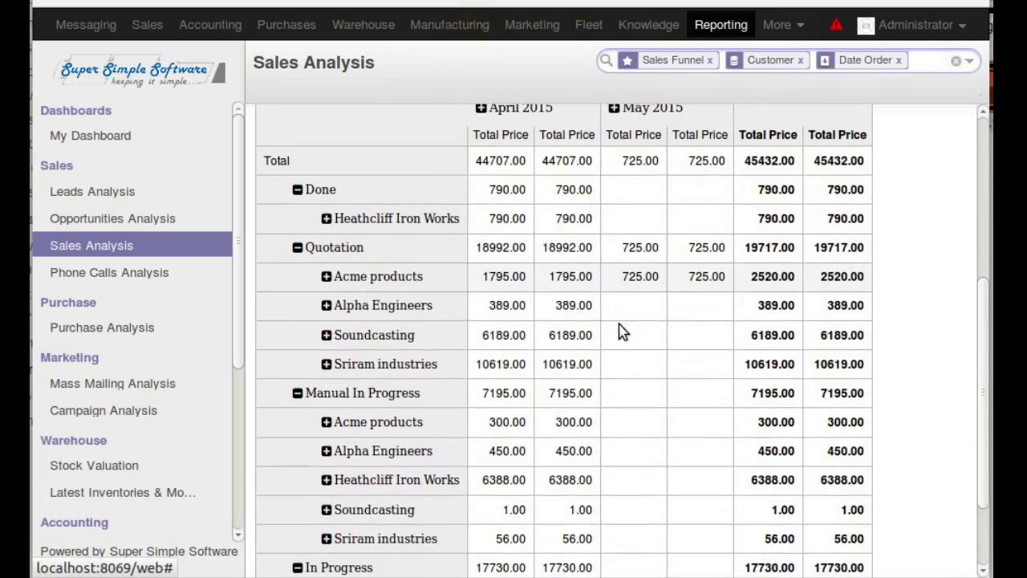
{"action": "scroll", "coordinate": [619, 330], "scroll_direction": "up", "scroll_amount": 5}
{"action": "scroll", "coordinate": [619, 331], "scroll_direction": "up", "scroll_amount": 3}
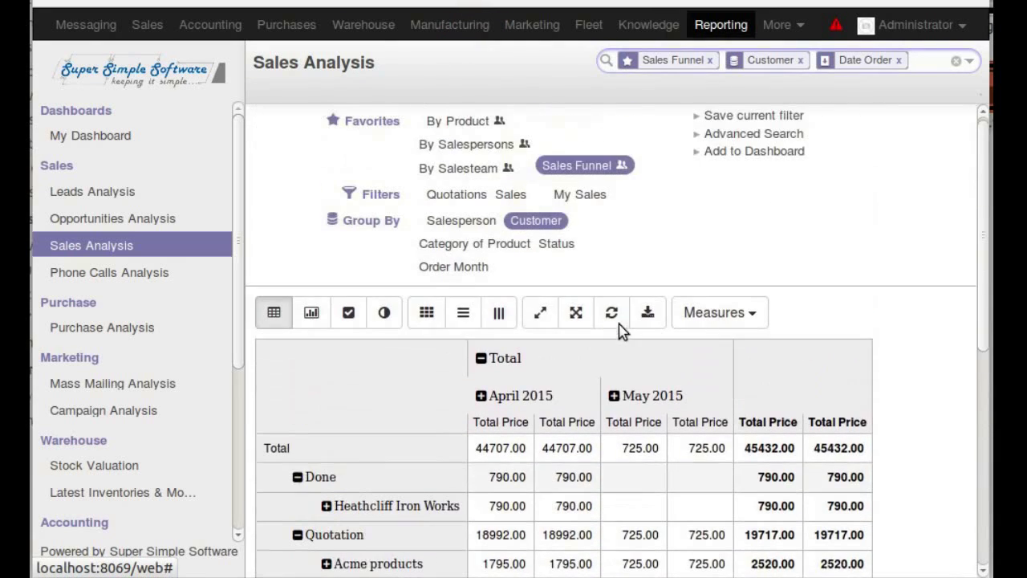
{"action": "left_click", "coordinate": [426, 319]}
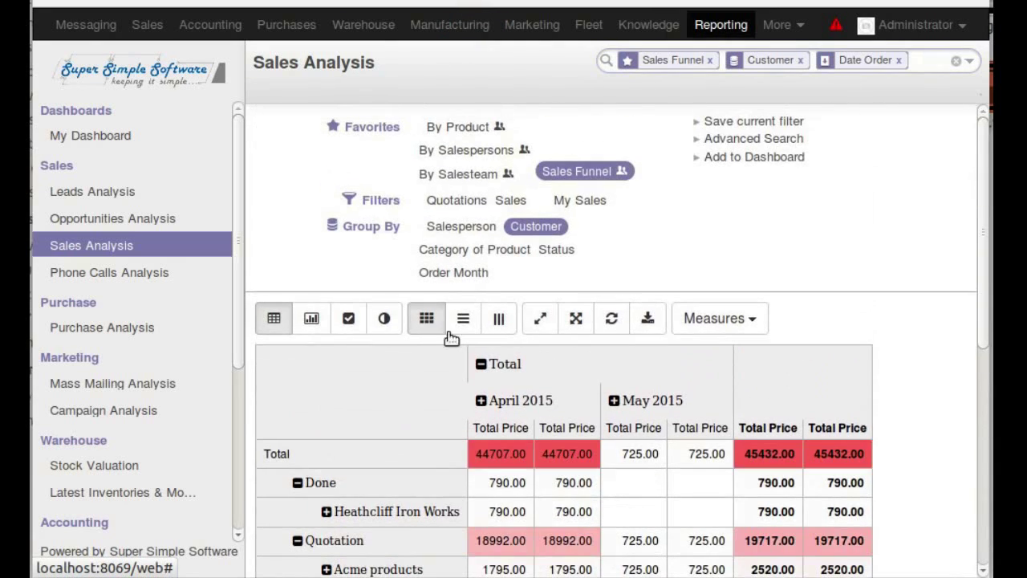
{"action": "scroll", "coordinate": [712, 366], "scroll_direction": "down", "scroll_amount": 6}
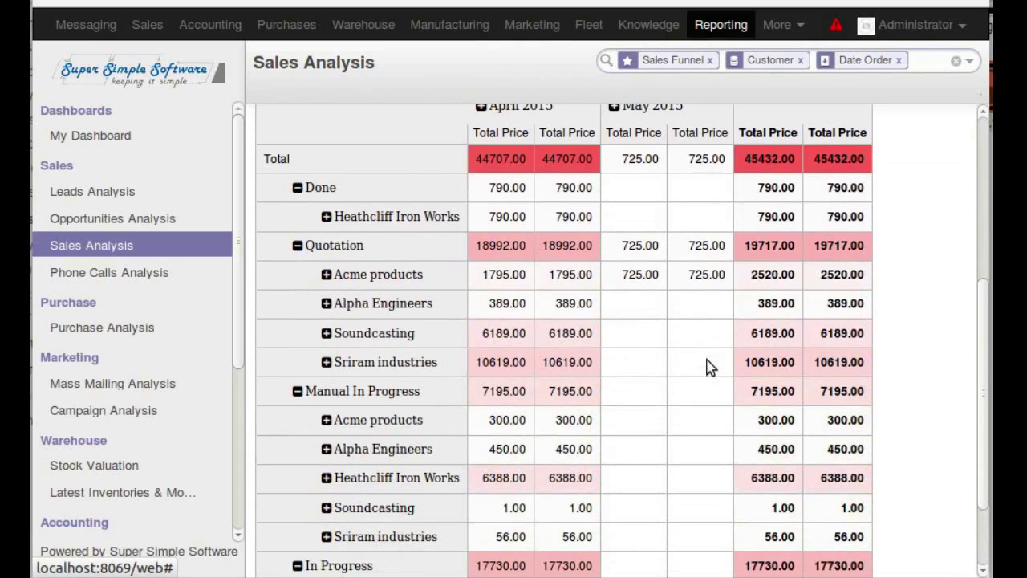
{"action": "scroll", "coordinate": [709, 366], "scroll_direction": "down", "scroll_amount": 2}
{"action": "scroll", "coordinate": [710, 366], "scroll_direction": "up", "scroll_amount": 6}
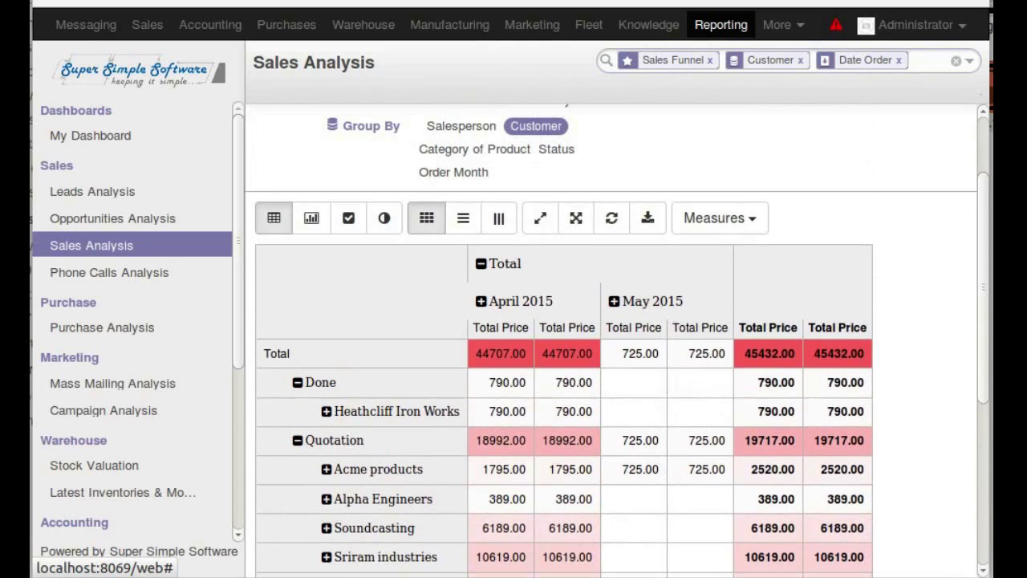
{"action": "mouse_move", "coordinate": [593, 577]}
{"action": "left_mouse_down"}
{"action": "mouse_move", "coordinate": [581, 476]}
{"action": "mouse_move", "coordinate": [581, 577]}
{"action": "left_mouse_up"}
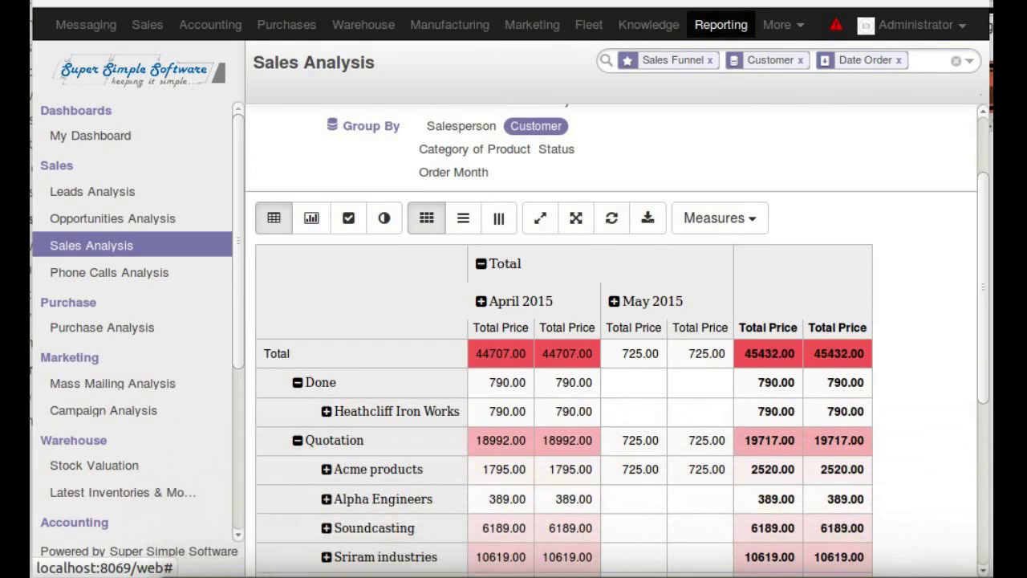